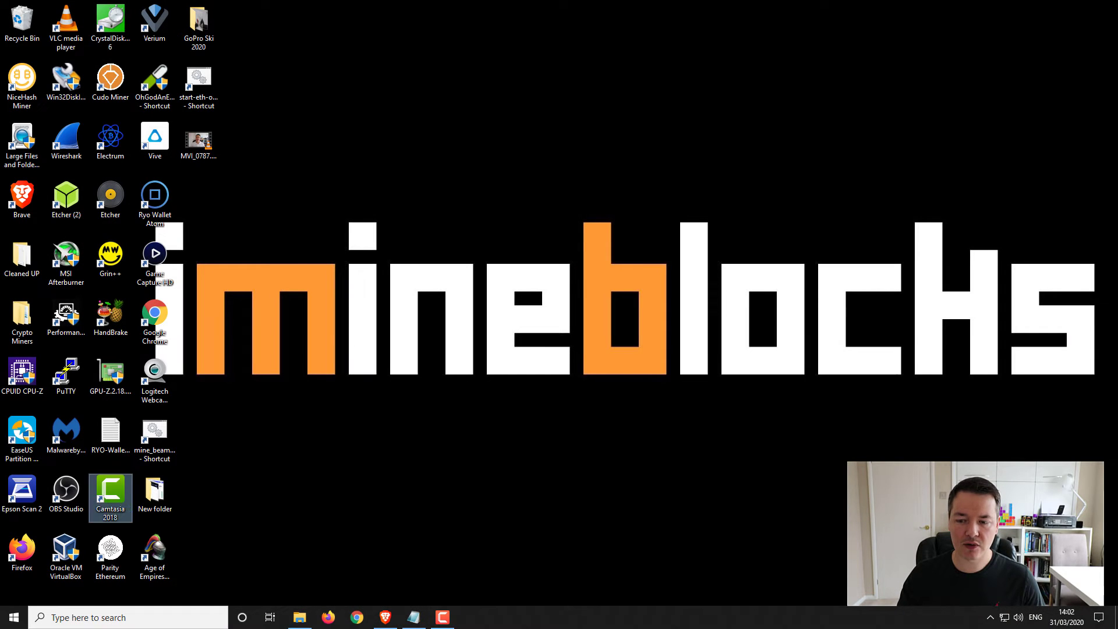
# - In Brave, go to the Folding@home Start Folding download page and cancel saving another installer copy
pyautogui.click(387, 621)
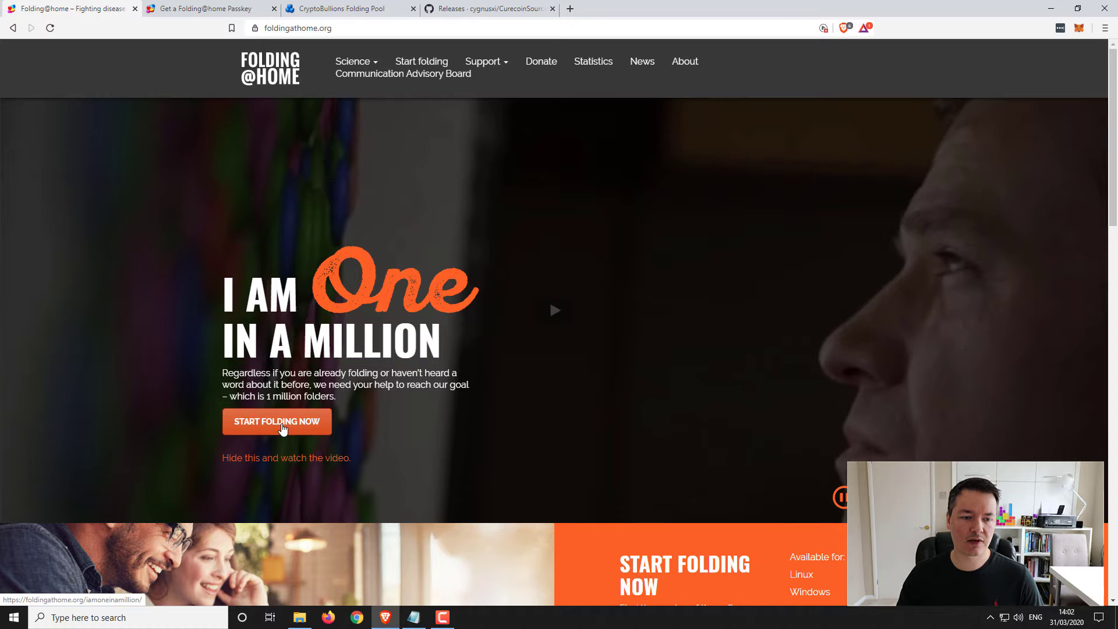
pyautogui.click(283, 428)
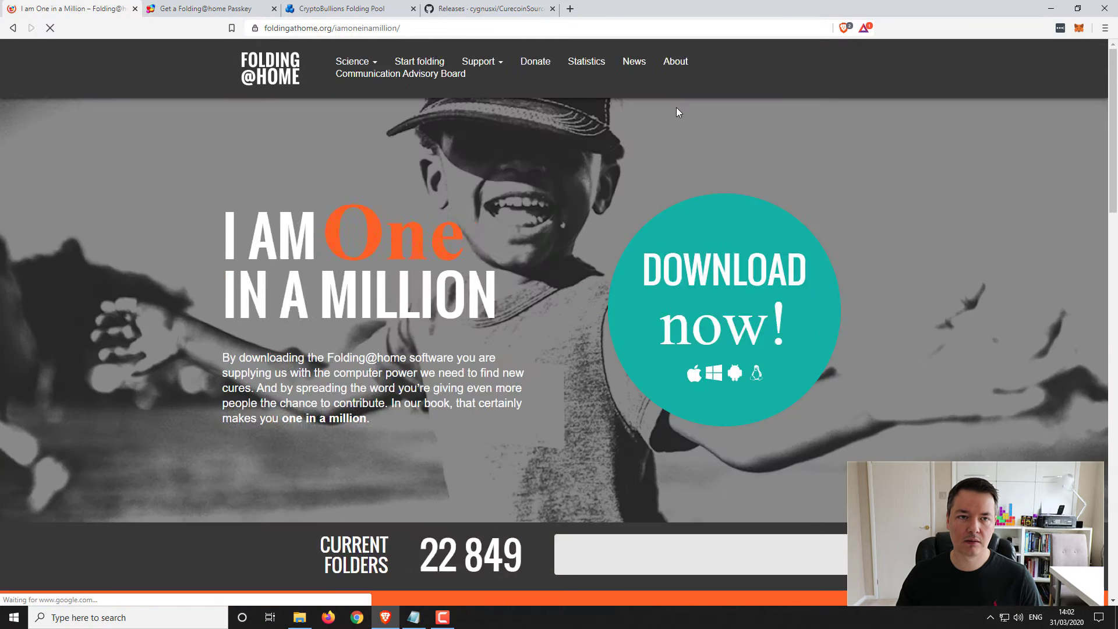
pyautogui.click(705, 278)
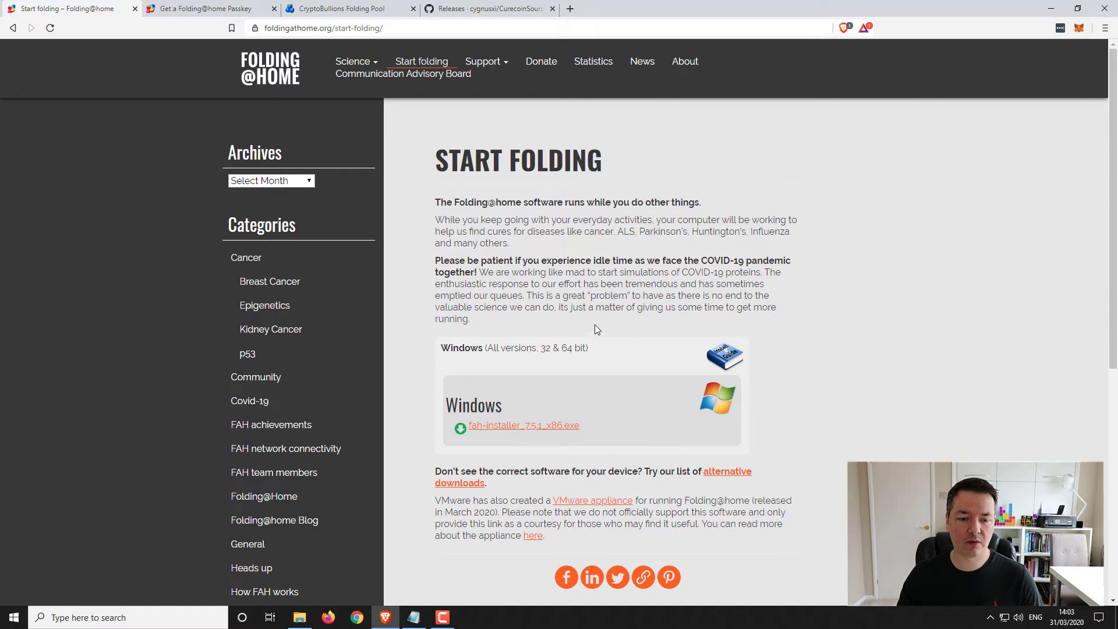
pyautogui.click(518, 431)
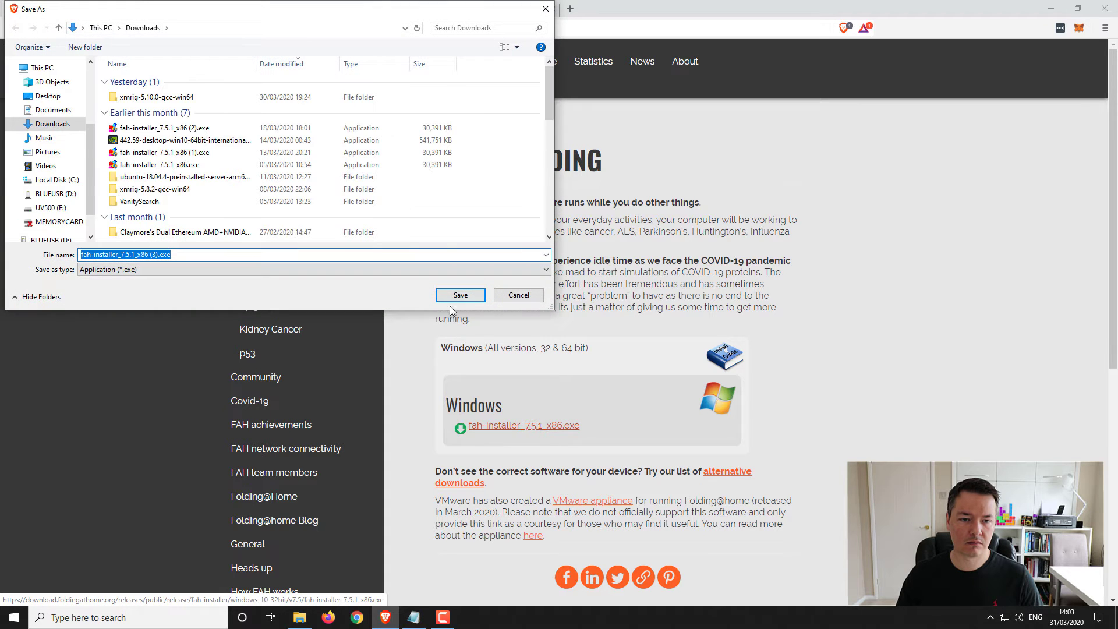
pyautogui.click(517, 295)
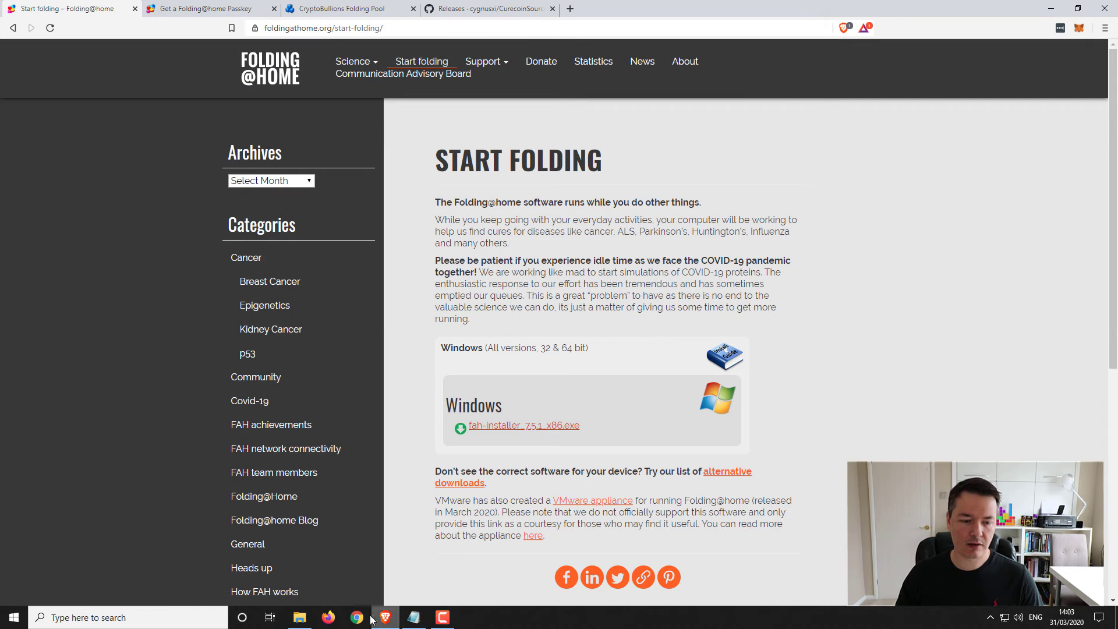
pyautogui.moveTo(300, 622)
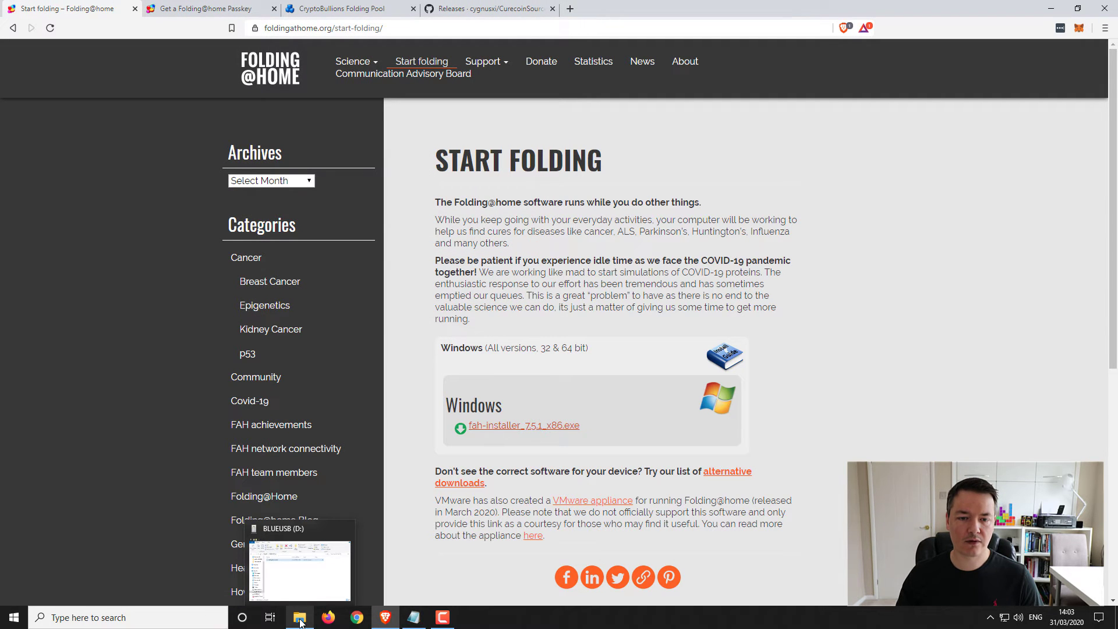
pyautogui.moveTo(344, 534)
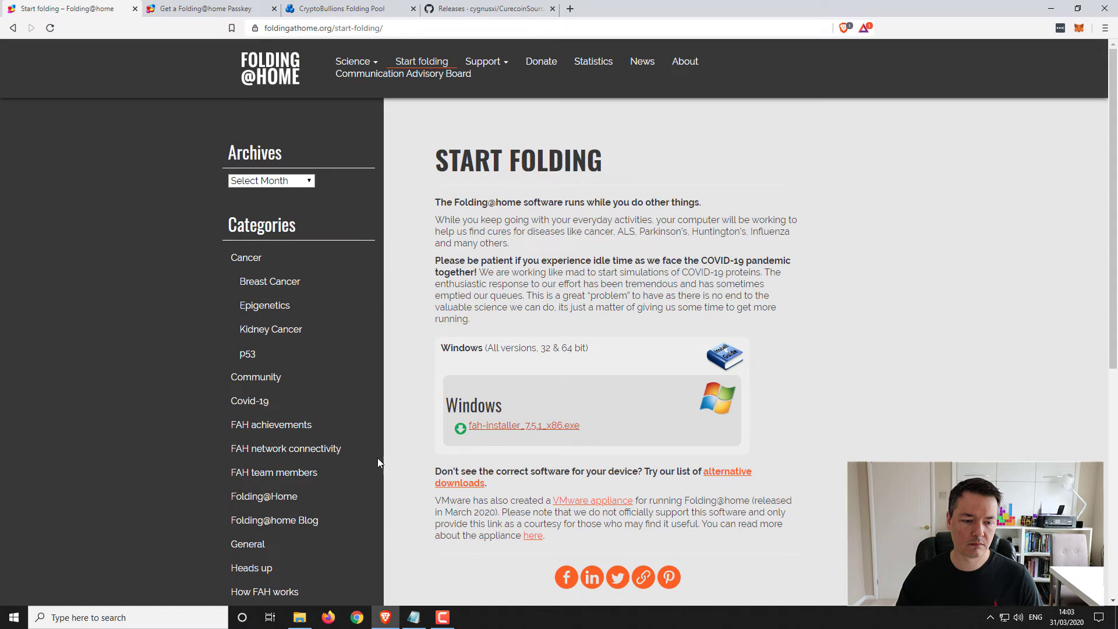
# - Launch fah-installer_7.5.1_x86.exe from the Downloads folder
pyautogui.click(301, 618)
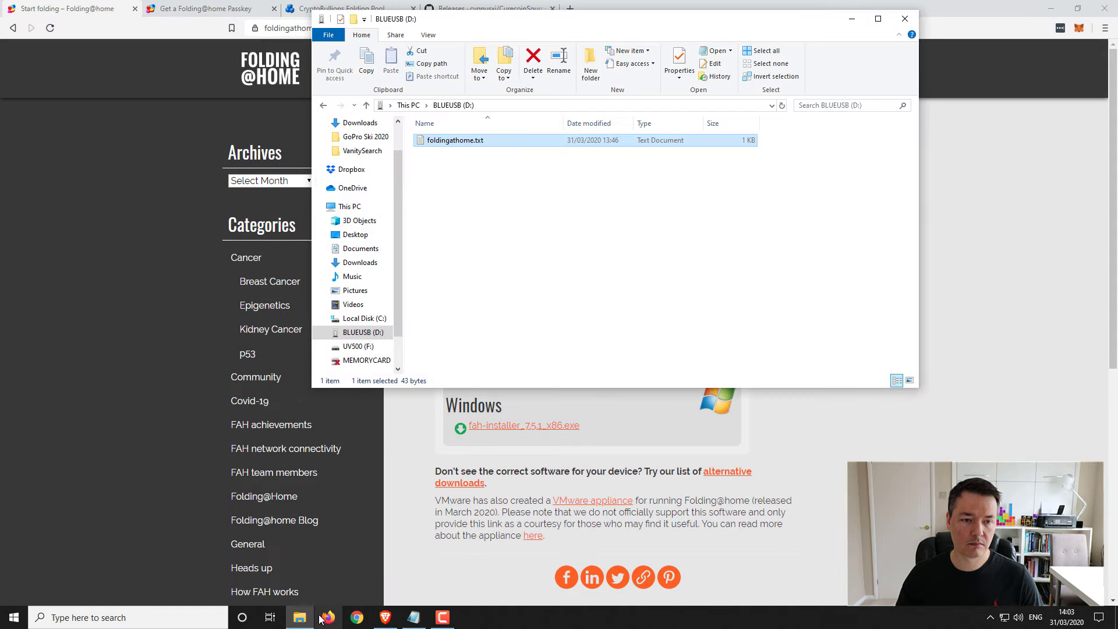
pyautogui.click(368, 263)
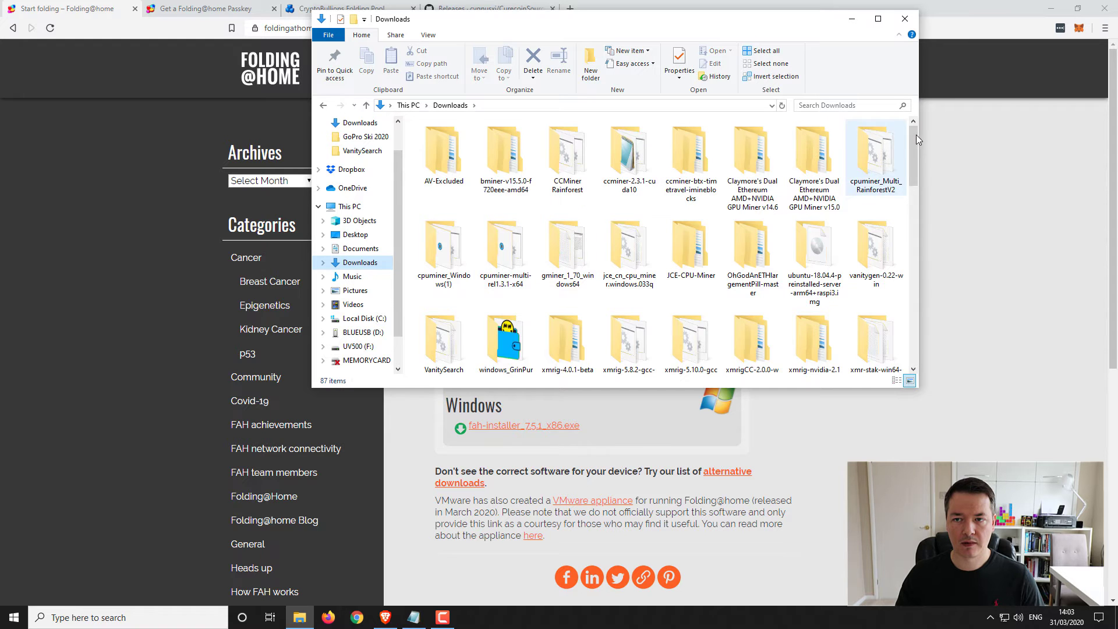
pyautogui.moveTo(913, 135); pyautogui.dragTo(905, 260)
pyautogui.doubleClick(505, 273)
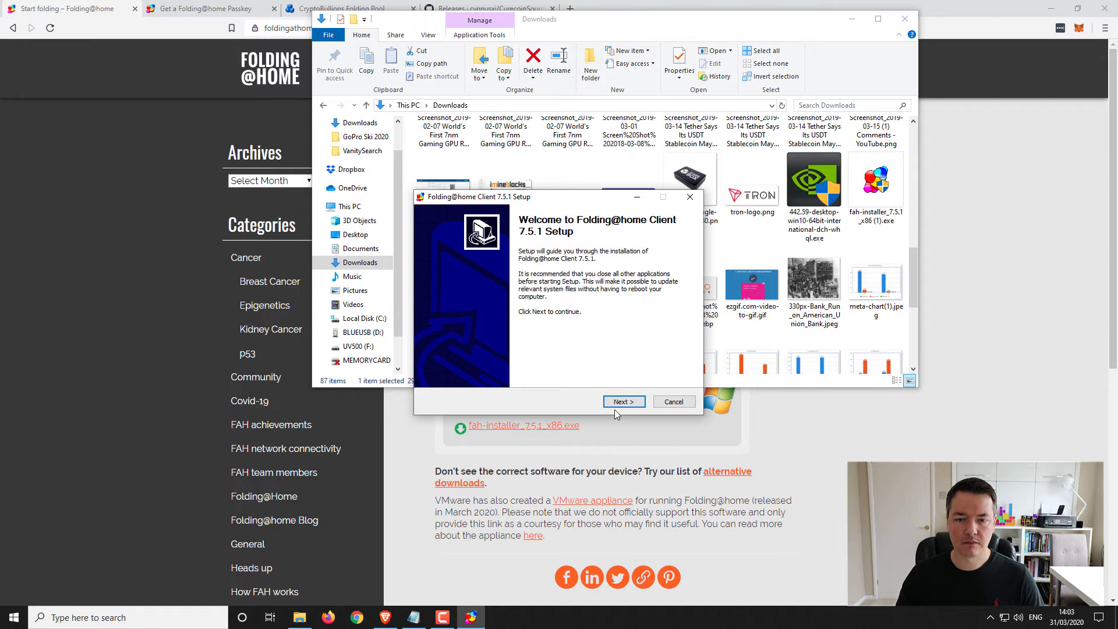
# - Accept the license, run the Express install, and finish with Folding@home starting
pyautogui.click(622, 403)
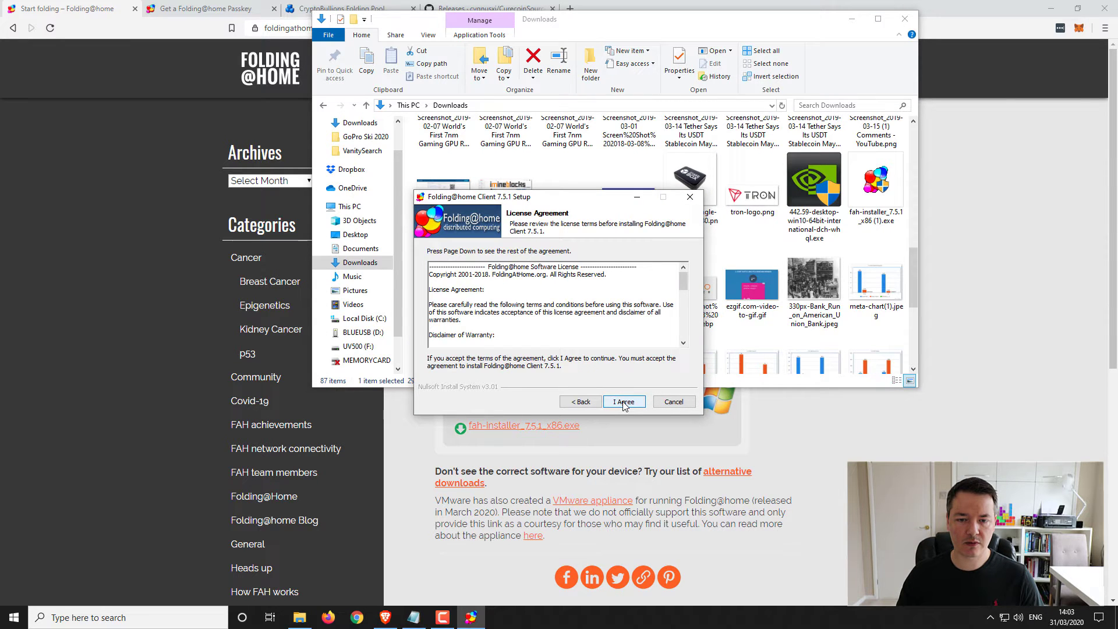
pyautogui.click(628, 405)
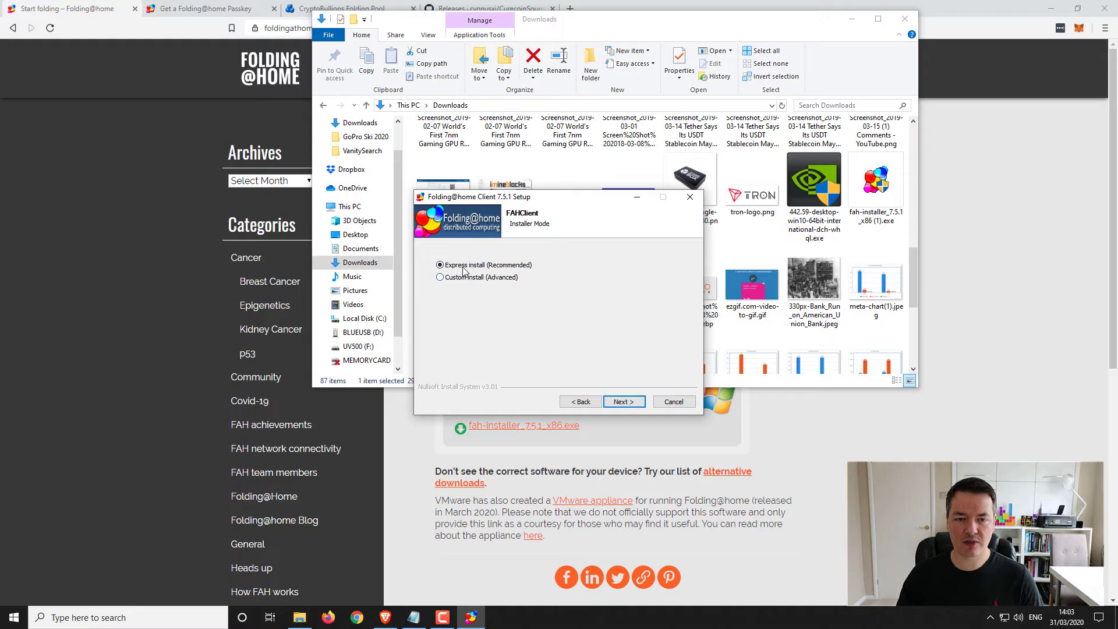
pyautogui.click(623, 402)
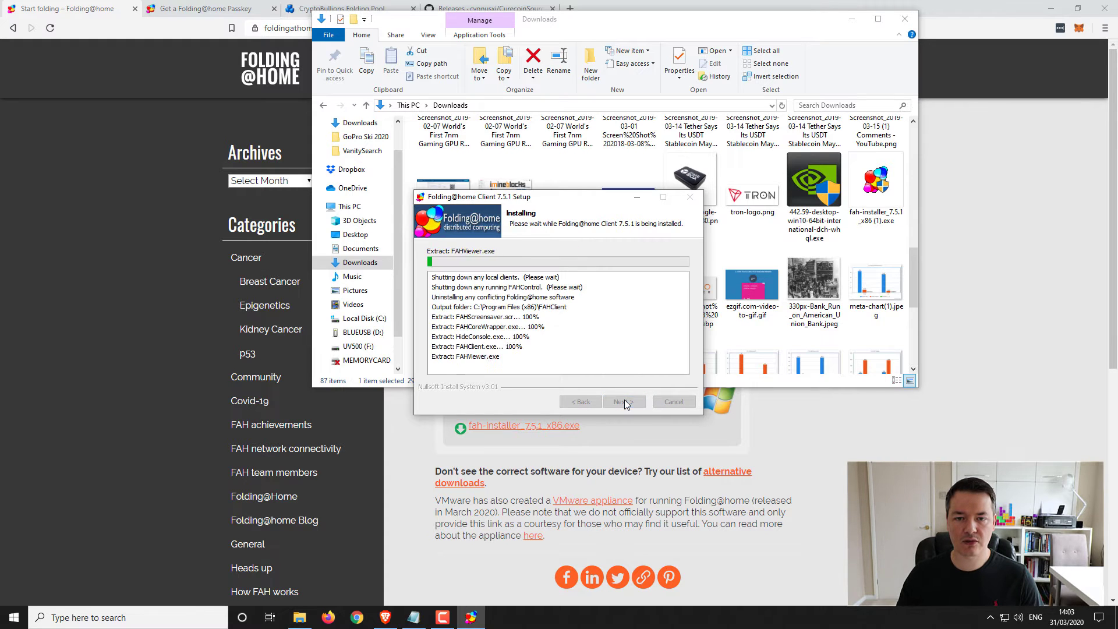
pyautogui.click(851, 19)
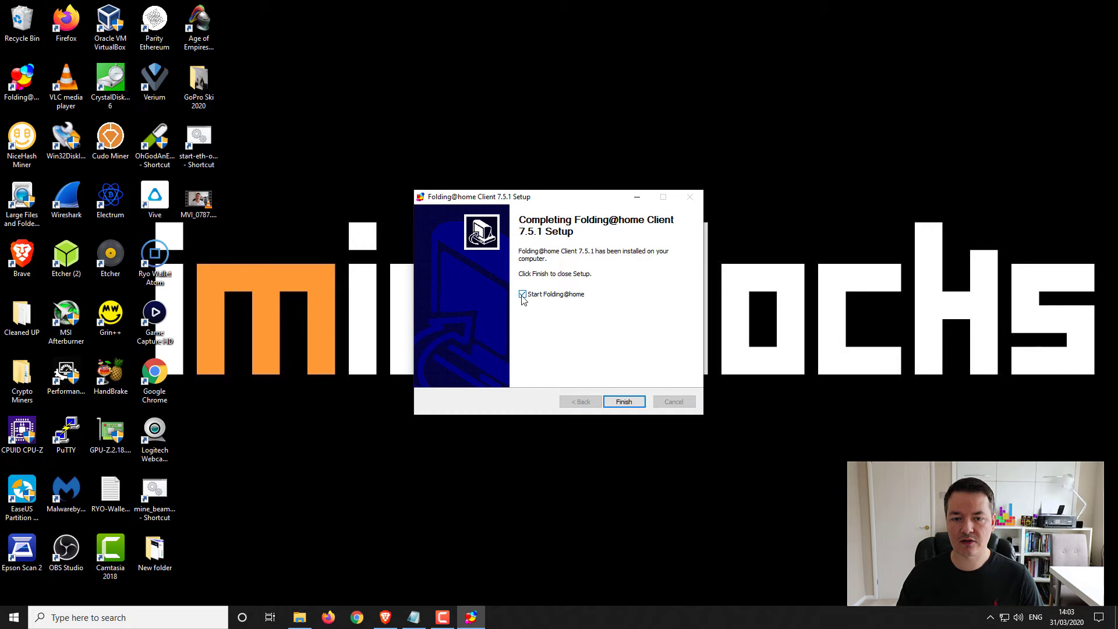
pyautogui.click(623, 401)
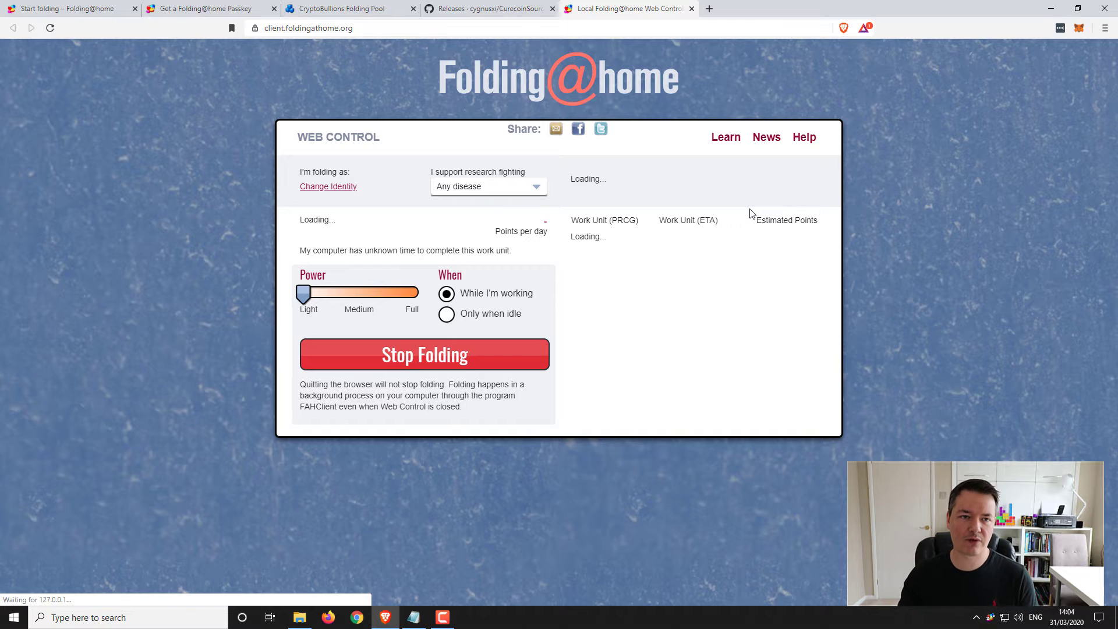
# - Select the Web Control page's URL in Brave's address bar and launch Firefox
pyautogui.click(311, 32)
pyautogui.hotkey('ctrl', 'c')
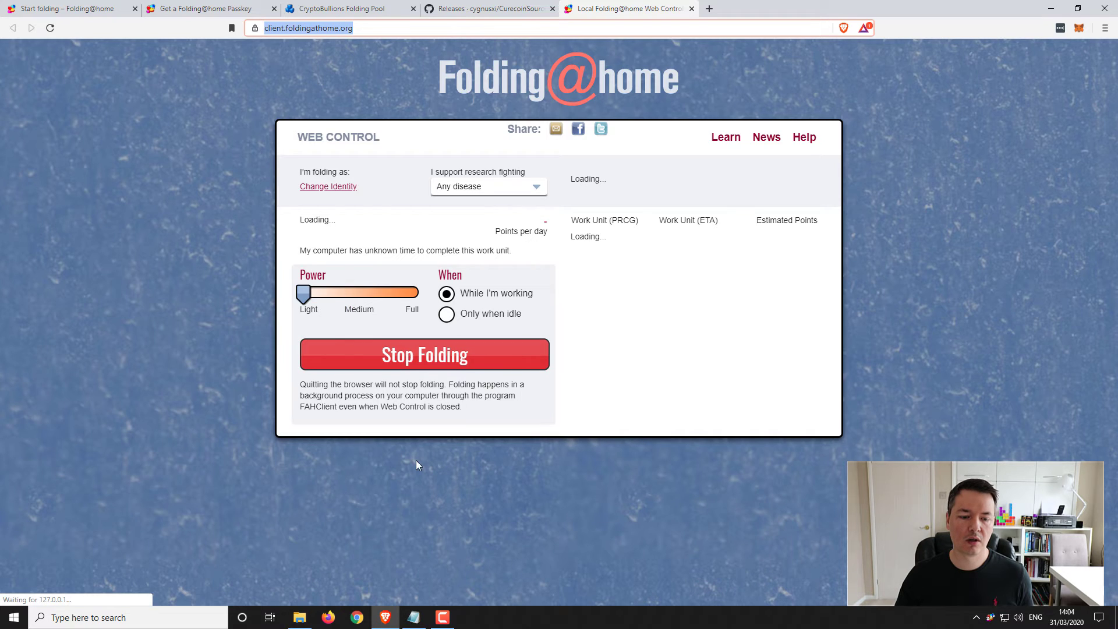
pyautogui.click(355, 616)
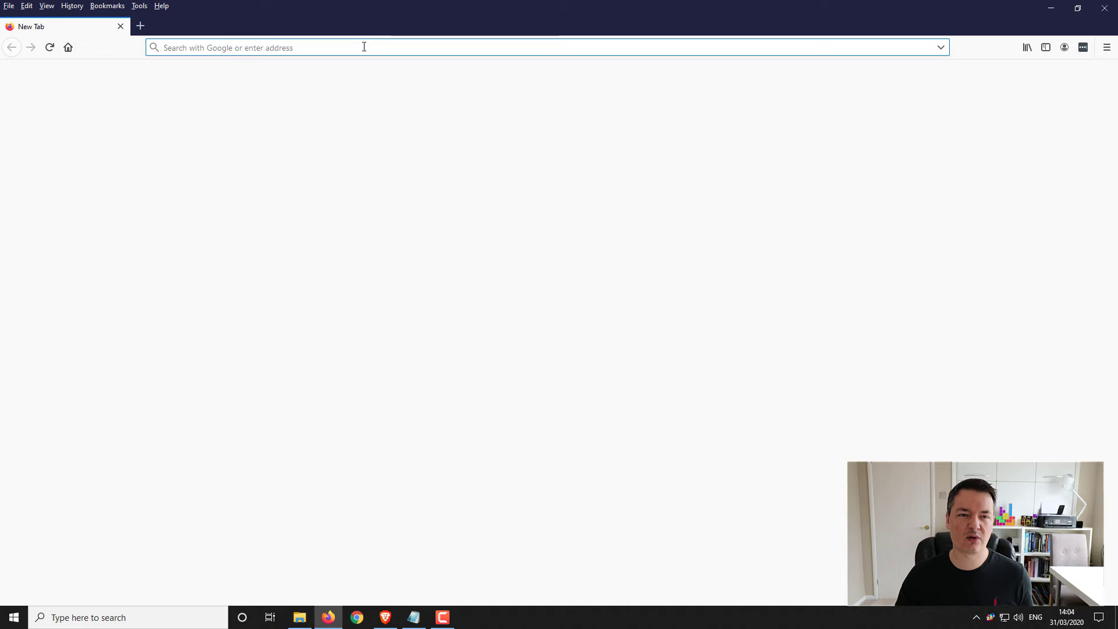
# - Load the pasted Web Control address in Firefox, then close Brave's extra tab and minimize Brave
pyautogui.hotkey('ctrl', 'v')
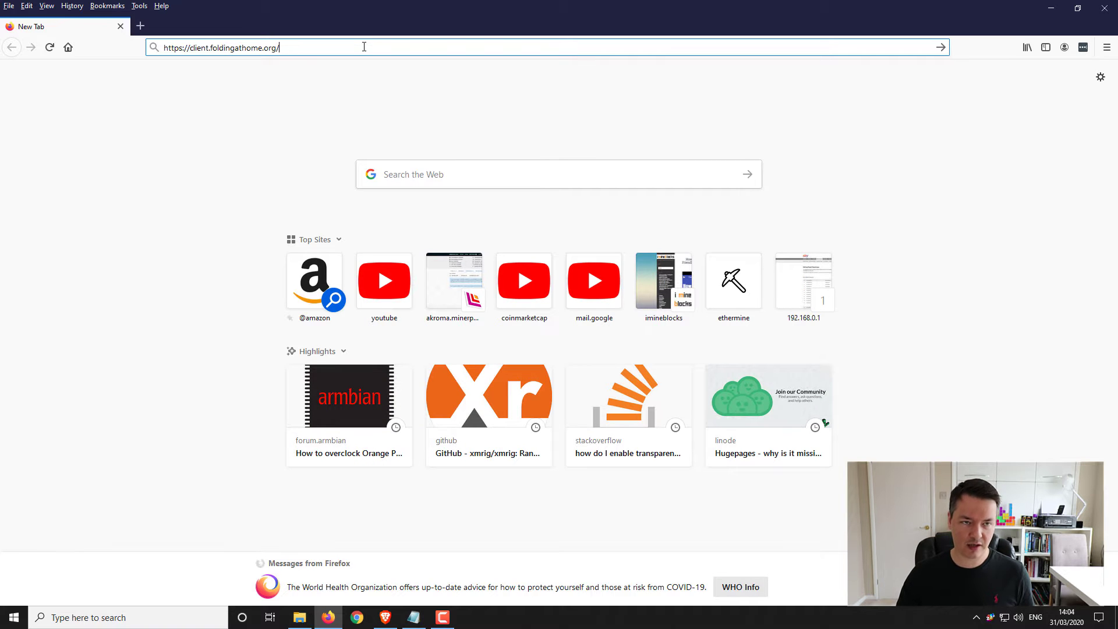
pyautogui.press('Return')
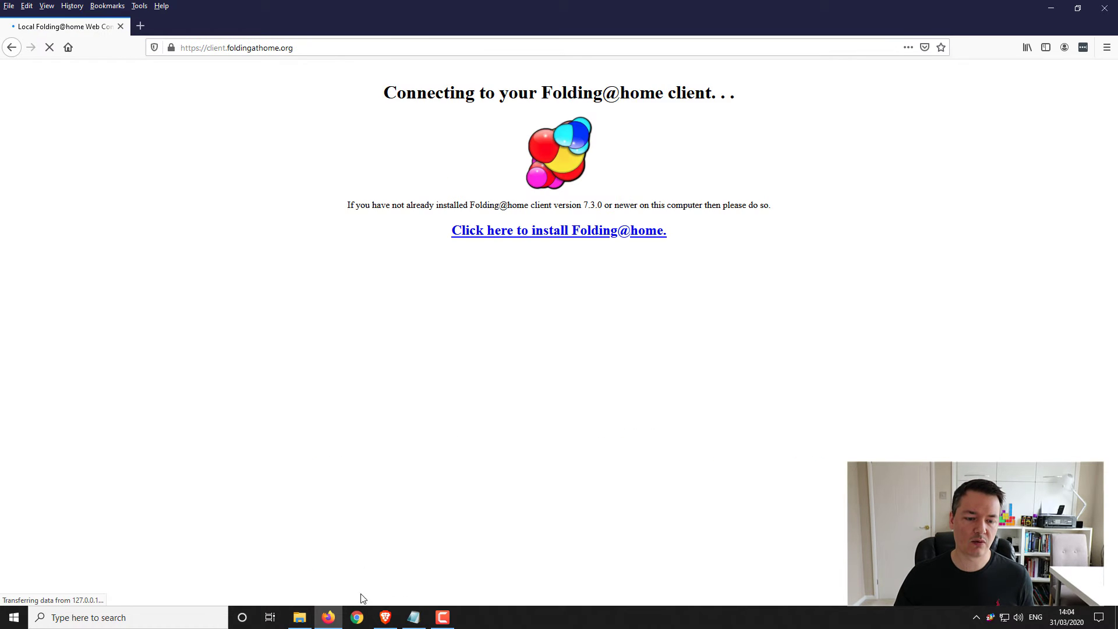
pyautogui.click(384, 617)
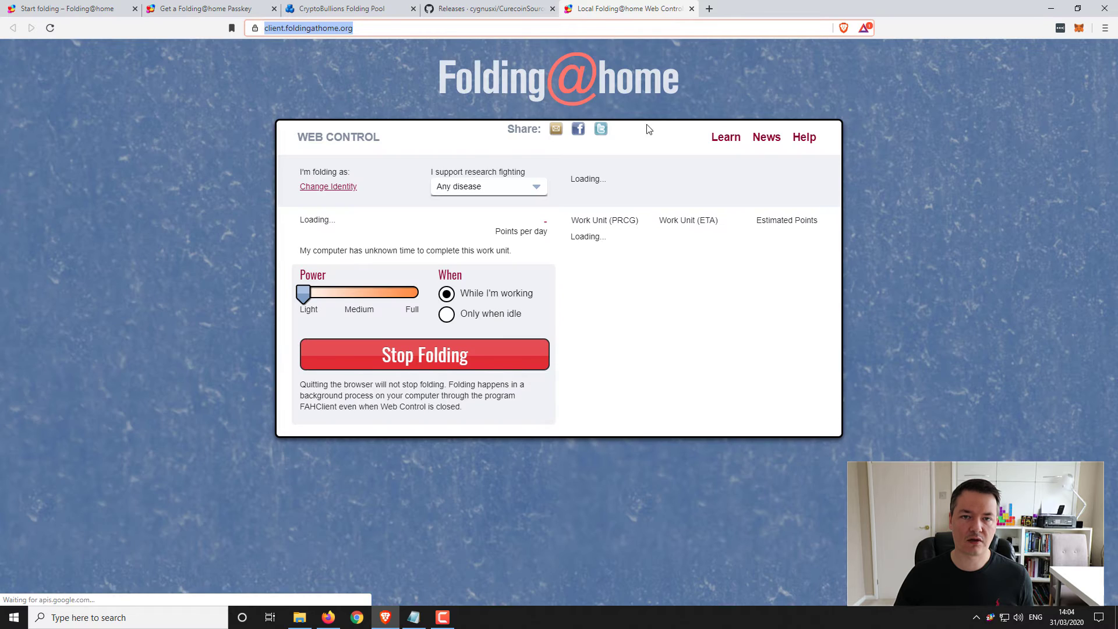
pyautogui.click(691, 10)
pyautogui.click(1050, 8)
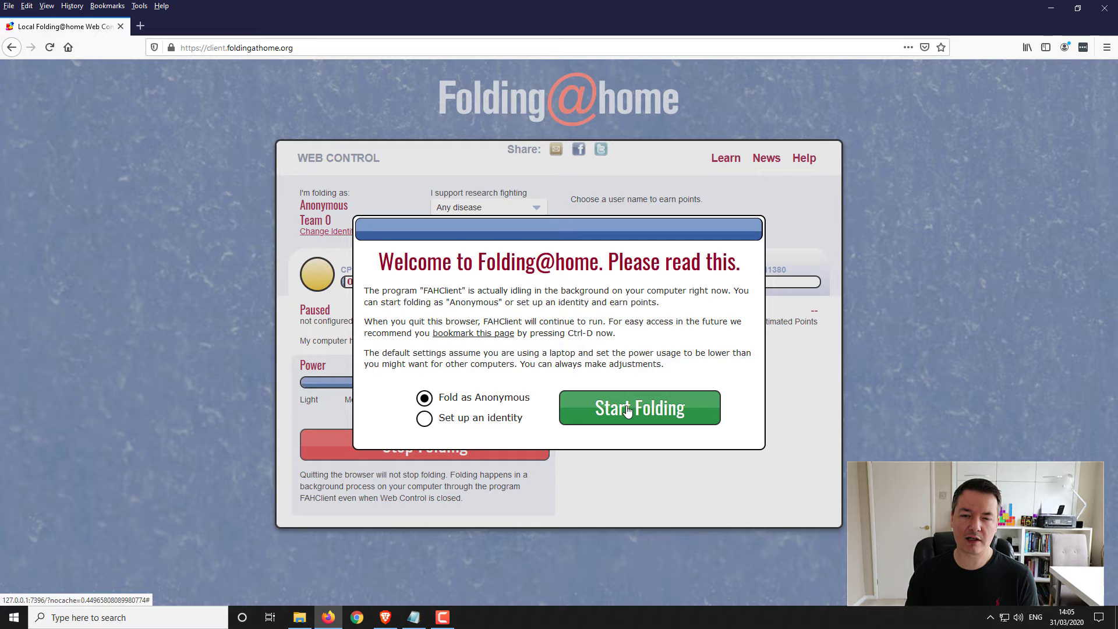
# - In the welcome dialog, choose 'Set up an identity' instead of folding anonymously
pyautogui.click(627, 411)
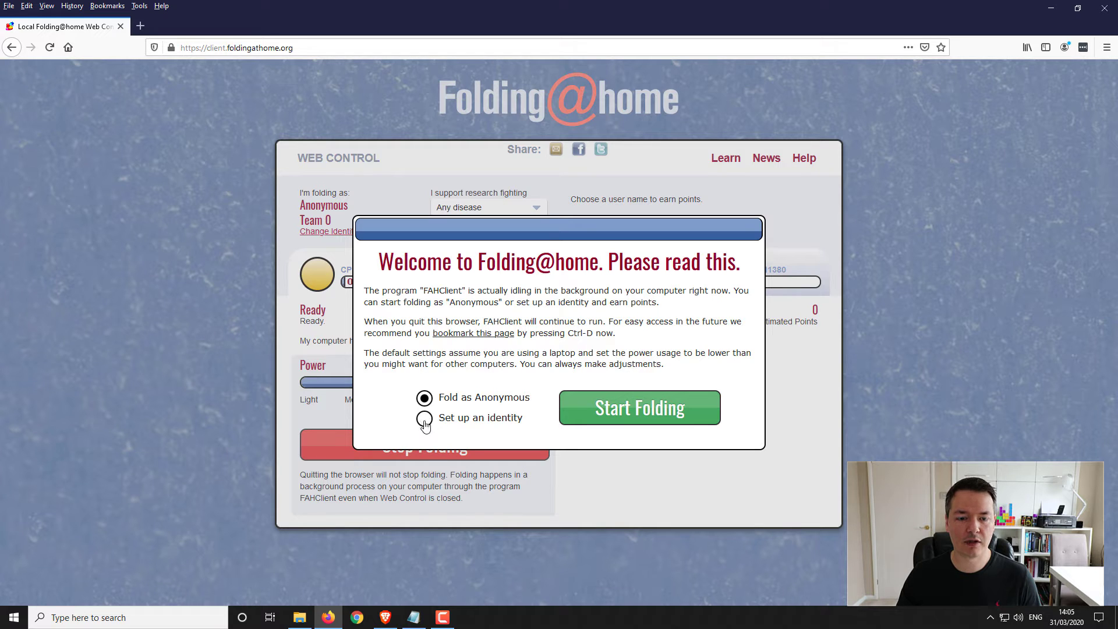
pyautogui.click(424, 420)
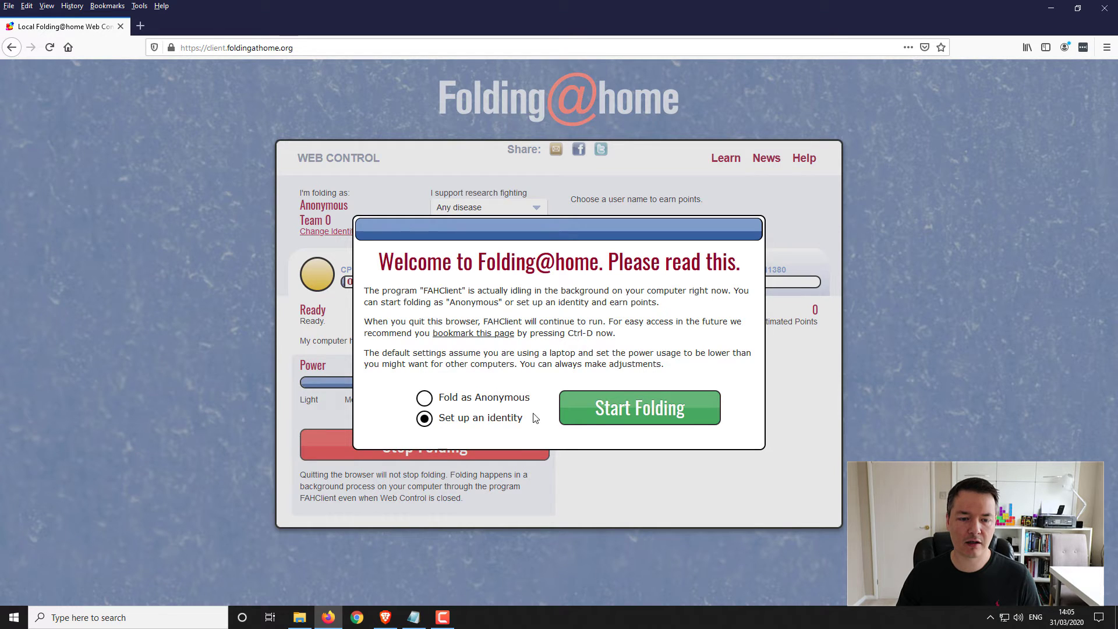
# - In the identity settings, replace the Anonymous name with the donor's own user name
pyautogui.click(605, 409)
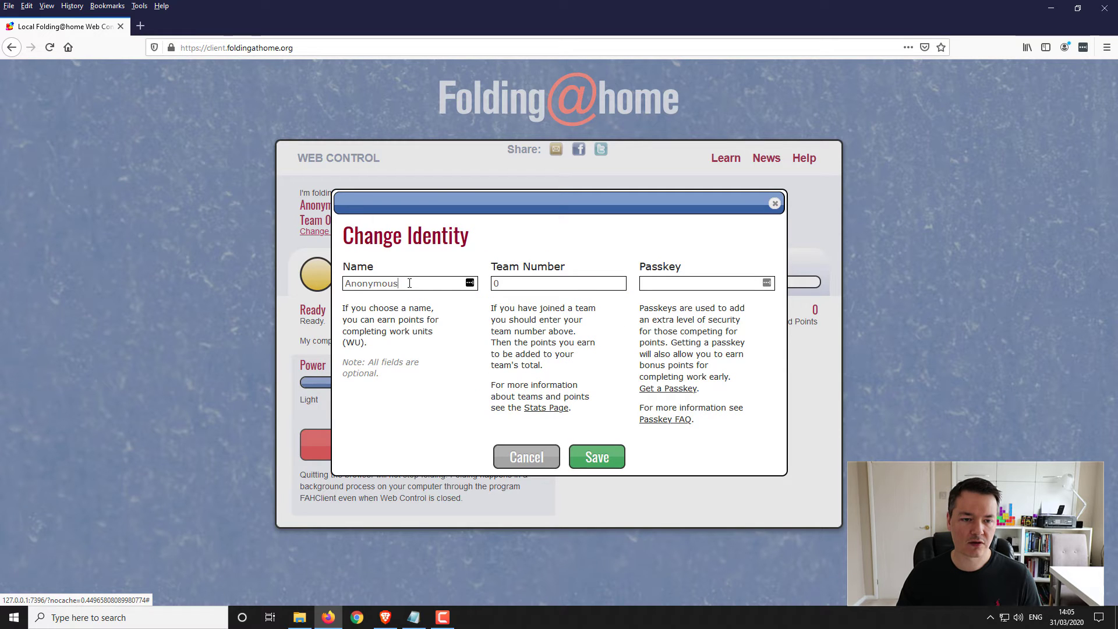
pyautogui.moveTo(410, 283); pyautogui.dragTo(335, 284)
pyautogui.press('BackSpace')
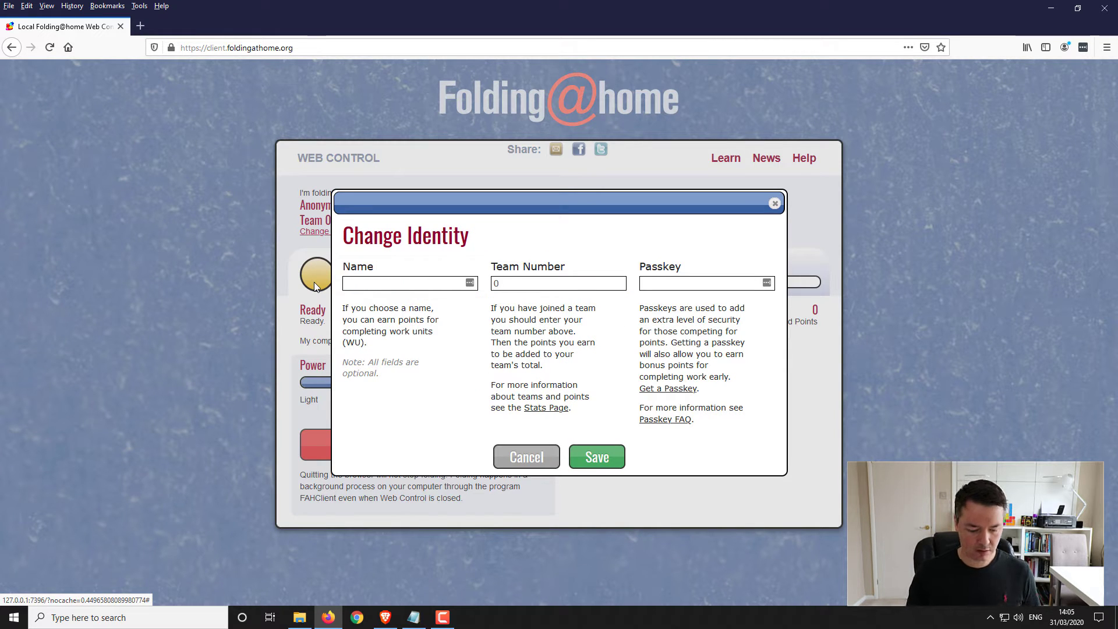
pyautogui.write('RiskyF')
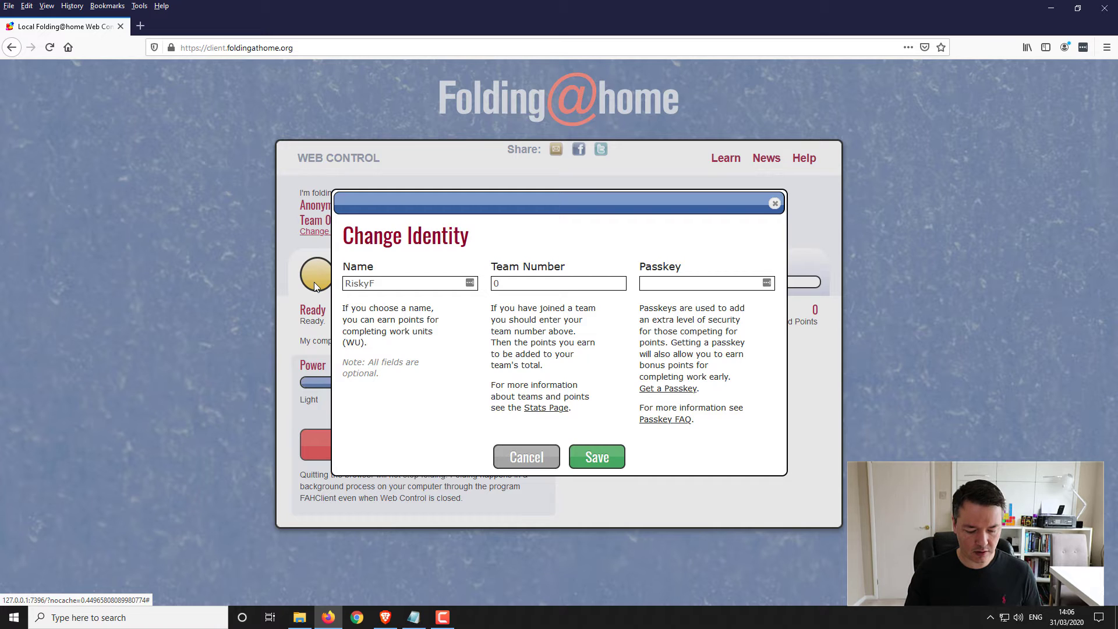
pyautogui.write('ire')
# - Select the team number 0 and pick out the Crypto Team number 236961 in Notepad
pyautogui.click(512, 283)
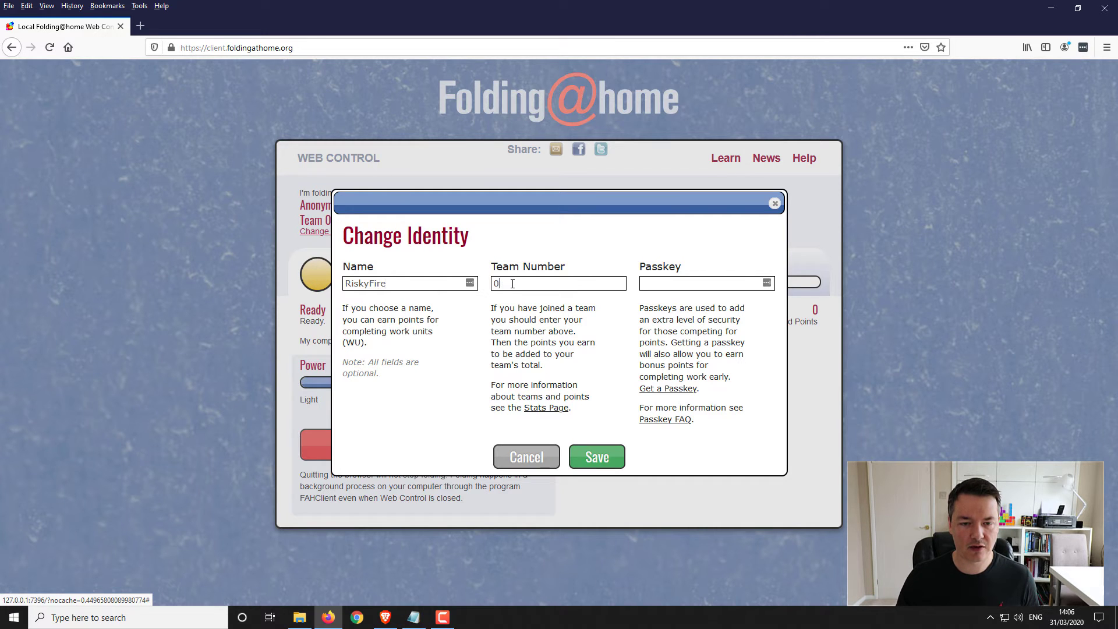
pyautogui.doubleClick(505, 284)
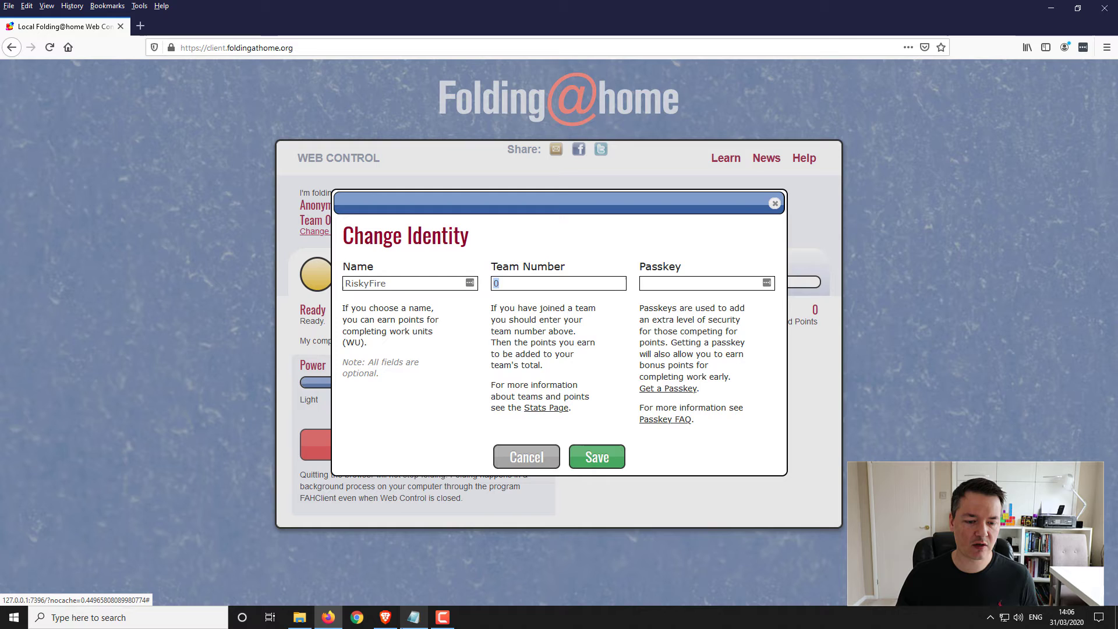
pyautogui.click(408, 619)
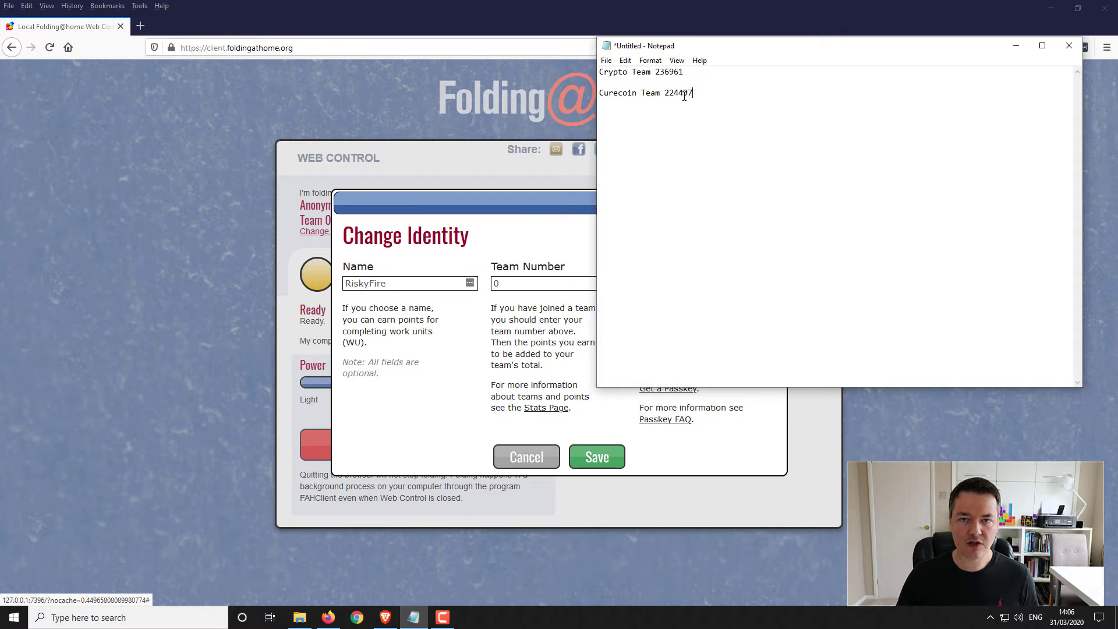
pyautogui.doubleClick(669, 72)
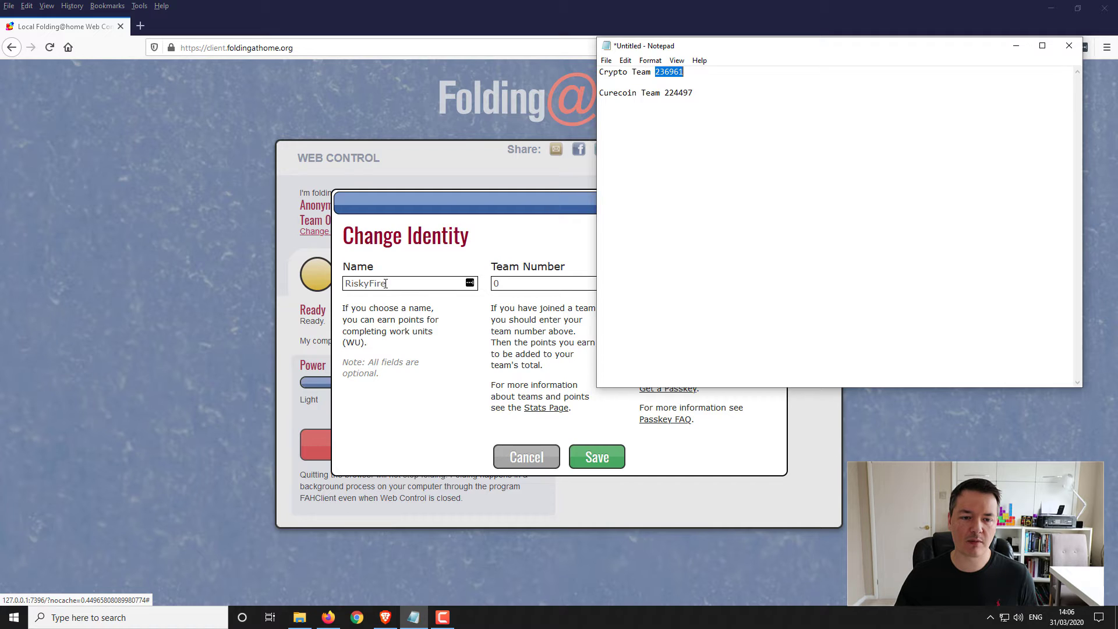
# - Paste the Crypto Team number 236961 from Notepad into the Team Number field
pyautogui.click(521, 298)
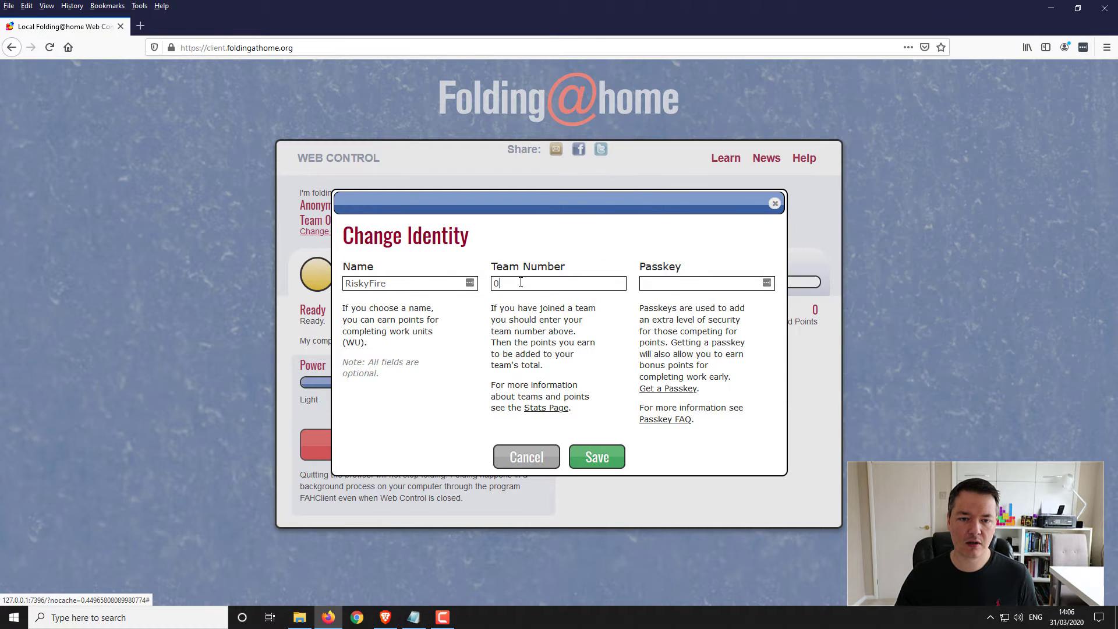
pyautogui.hotkey('ctrl', 'v')
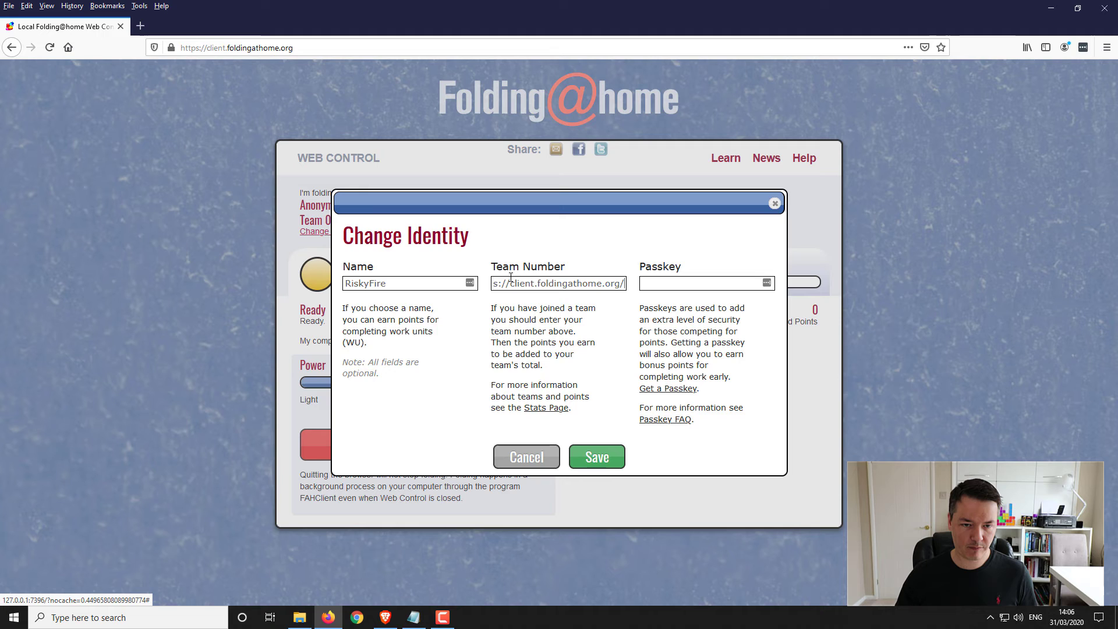
pyautogui.hotkey('ctrl', 'a')
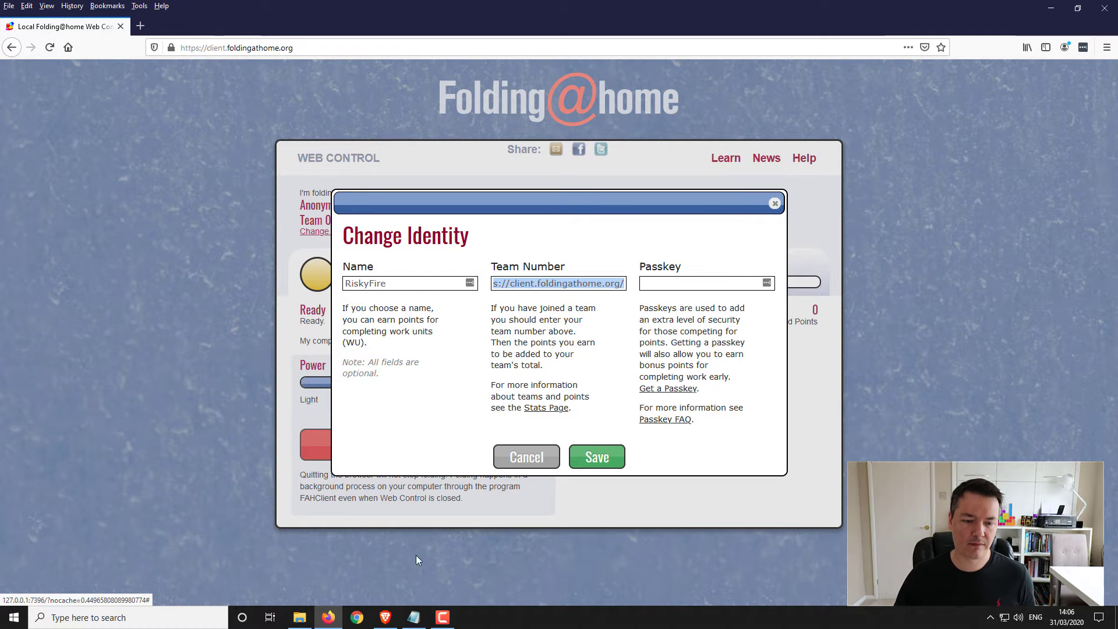
pyautogui.click(414, 617)
pyautogui.click(668, 72)
pyautogui.doubleClick(669, 72)
pyautogui.hotkey('ctrl', 'c')
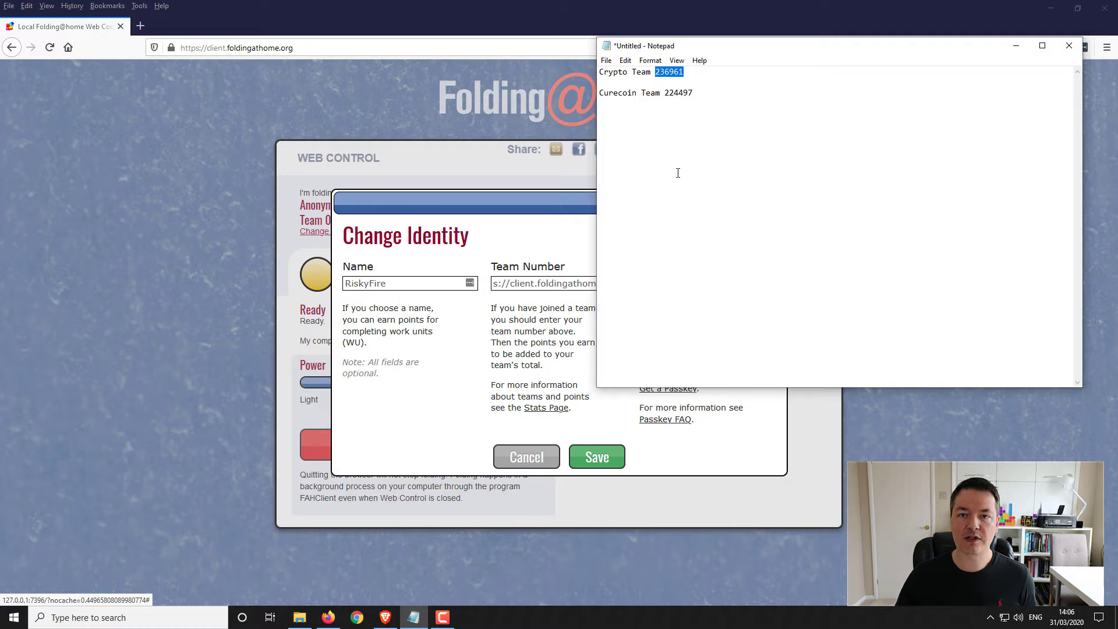
pyautogui.click(540, 284)
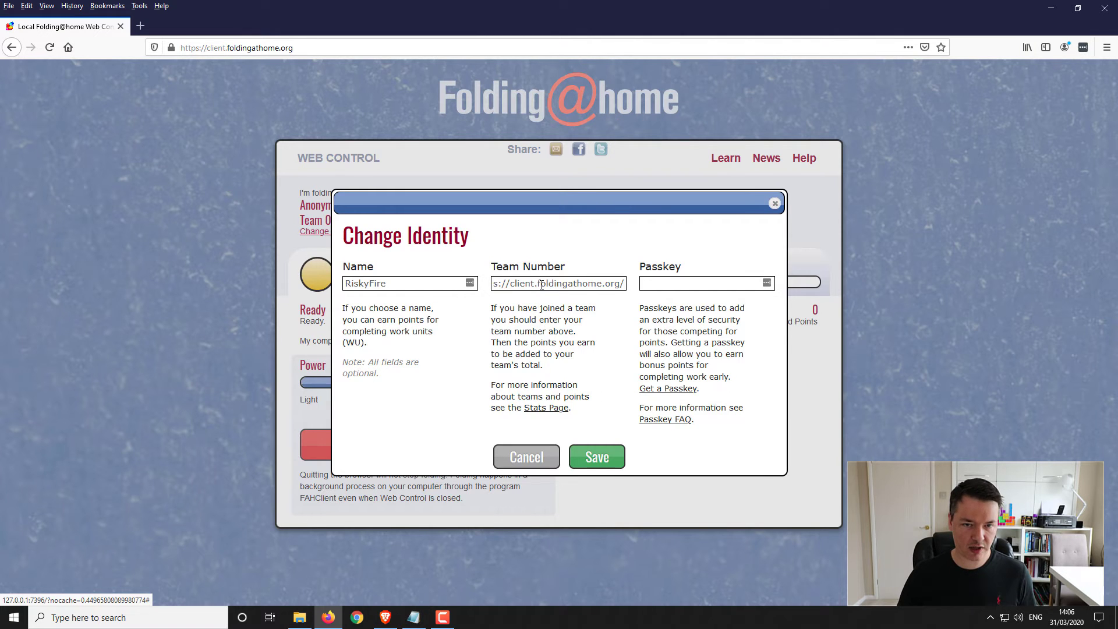
pyautogui.hotkey('ctrl', 'a')
pyautogui.press('BackSpace')
pyautogui.hotkey('ctrl', 'v')
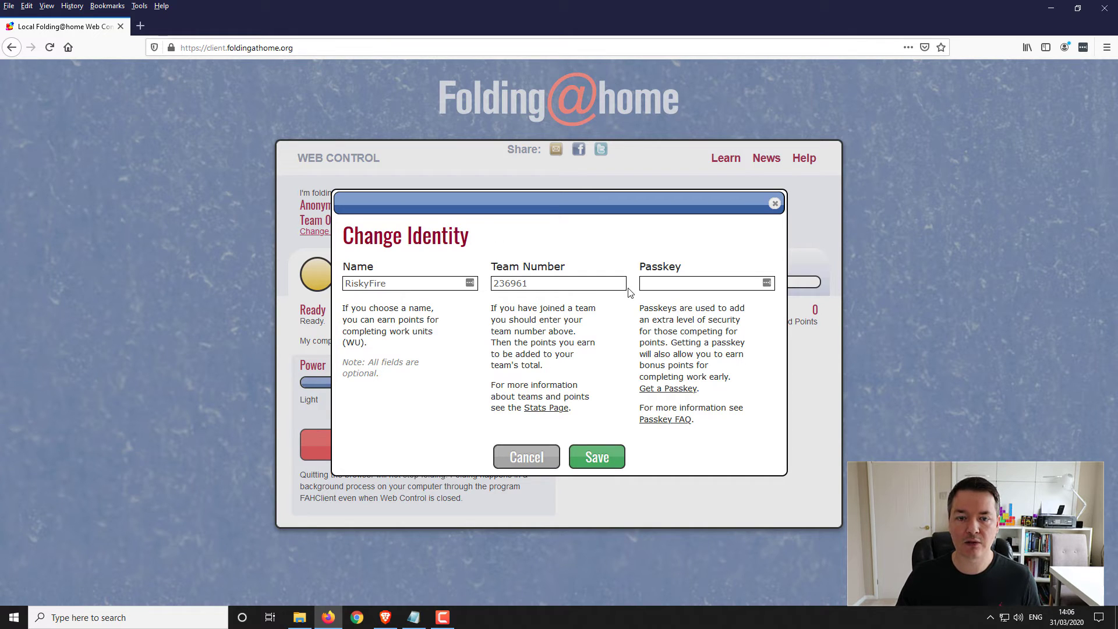
# - Replace the team number with the Curecoin Team's 224497 copied from Notepad
pyautogui.click(413, 617)
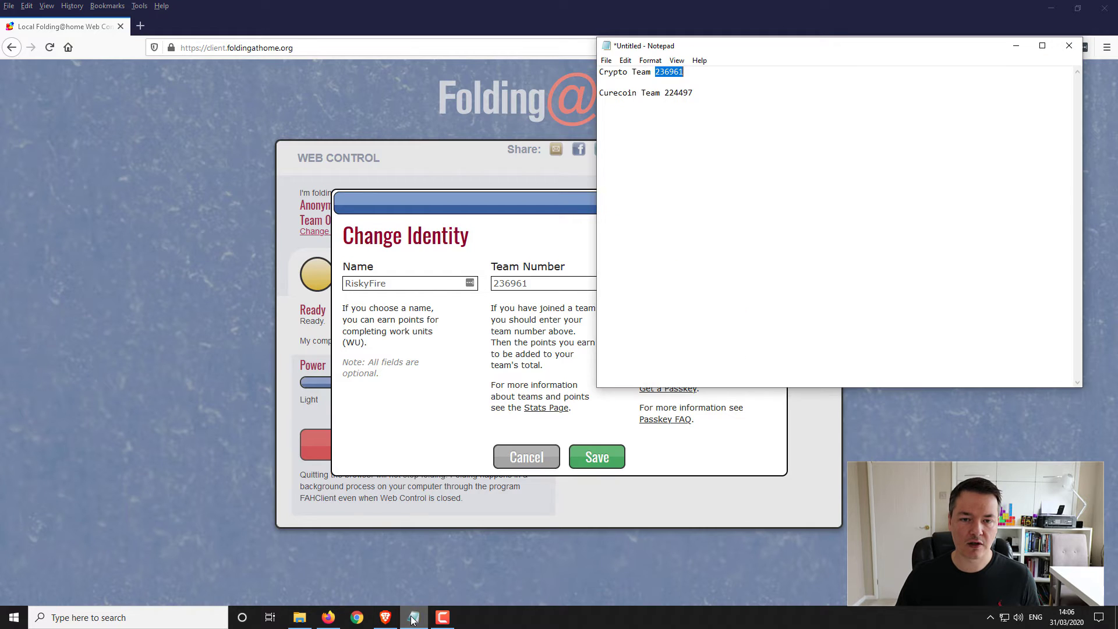
pyautogui.click(709, 139)
pyautogui.doubleClick(670, 97)
pyautogui.hotkey('ctrl', 'c')
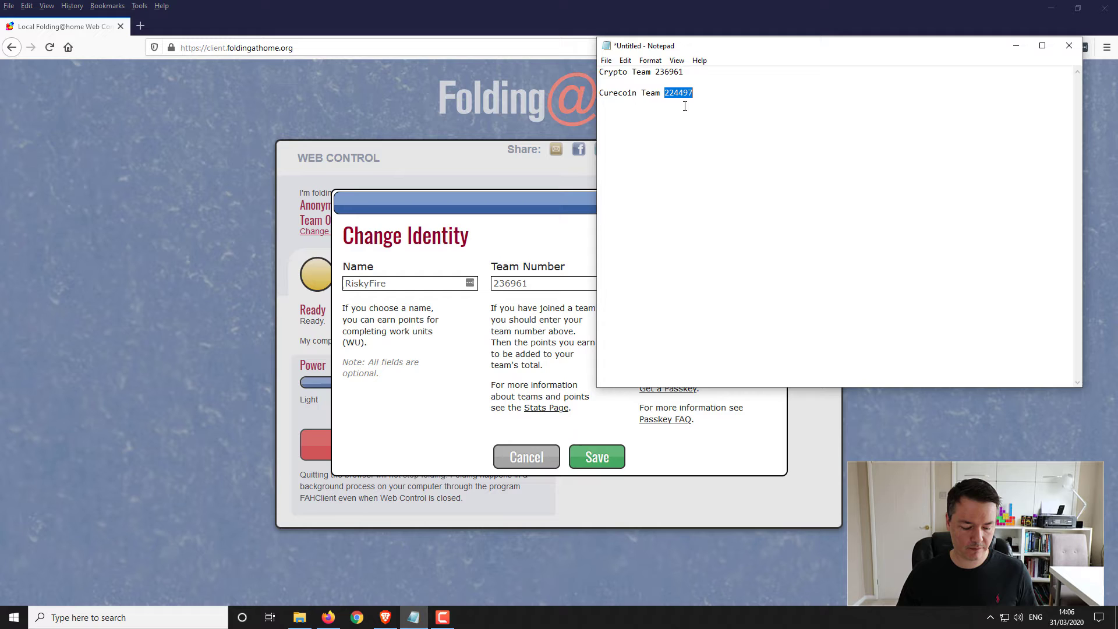
pyautogui.click(472, 315)
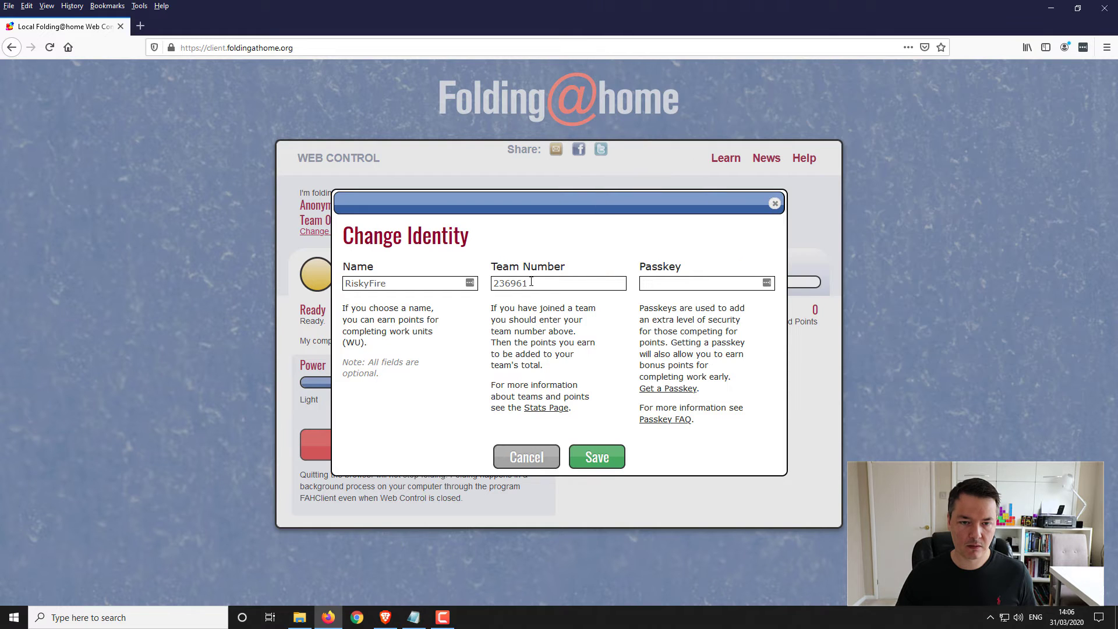
pyautogui.moveTo(533, 282); pyautogui.dragTo(475, 286)
pyautogui.hotkey('ctrl', 'v')
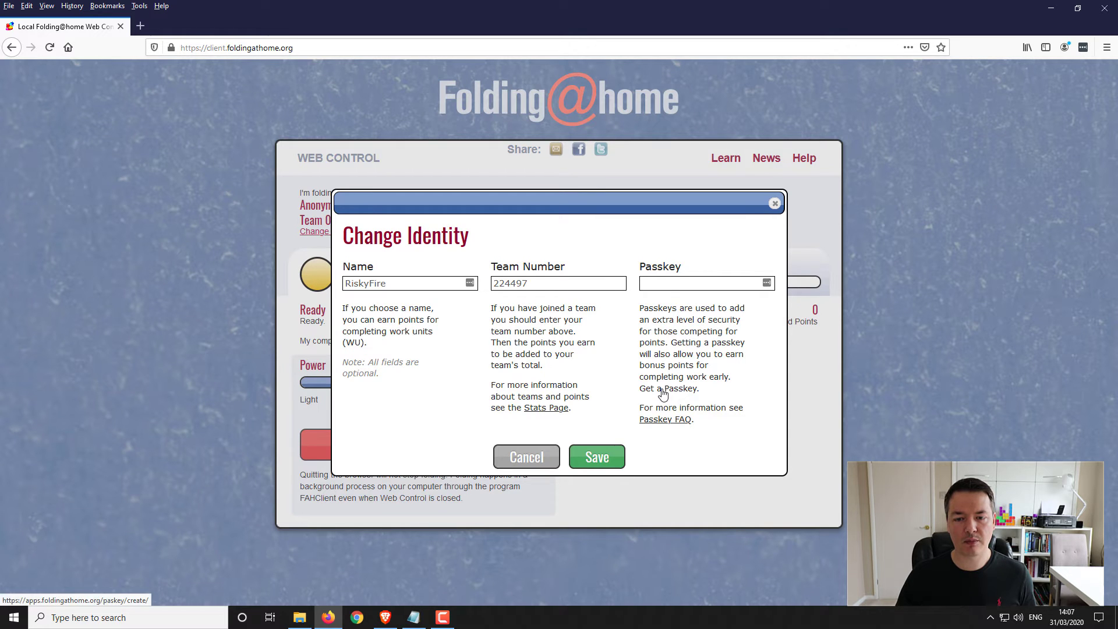
# - Enter the donor's user name in the Name field of Brave's Folding@home passkey request form
pyautogui.click(385, 617)
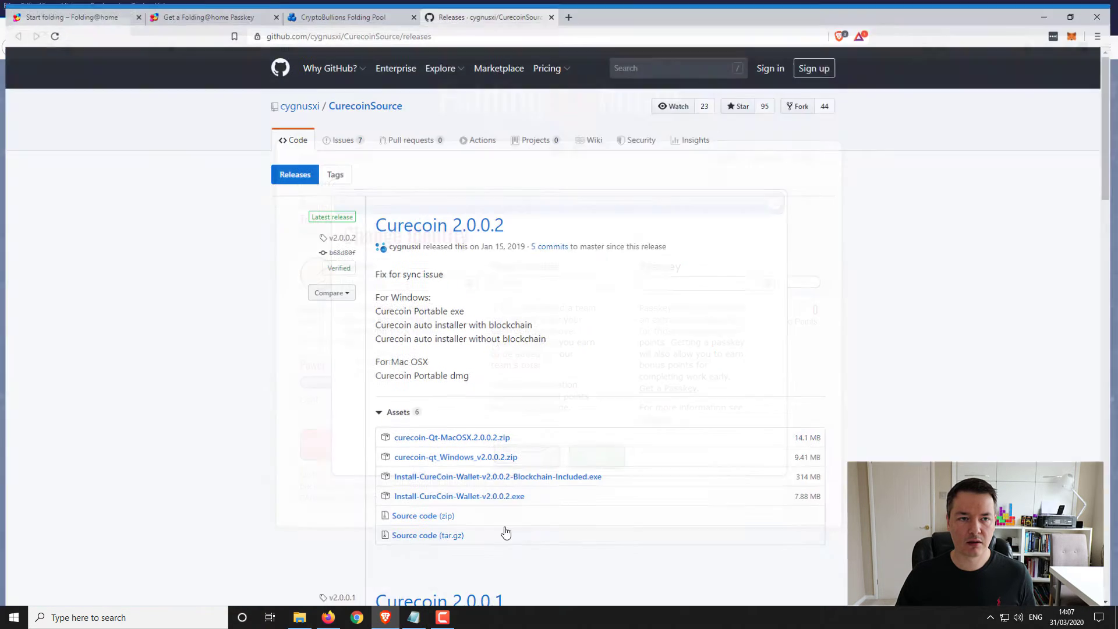
pyautogui.click(222, 8)
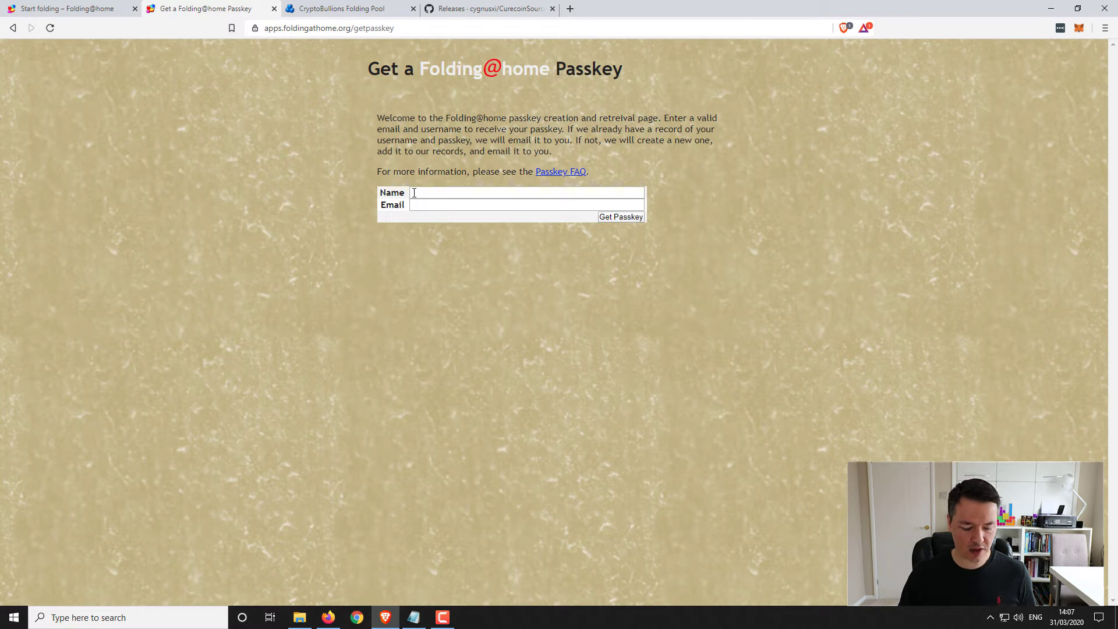
pyautogui.click(413, 193)
pyautogui.write('RiskyF')
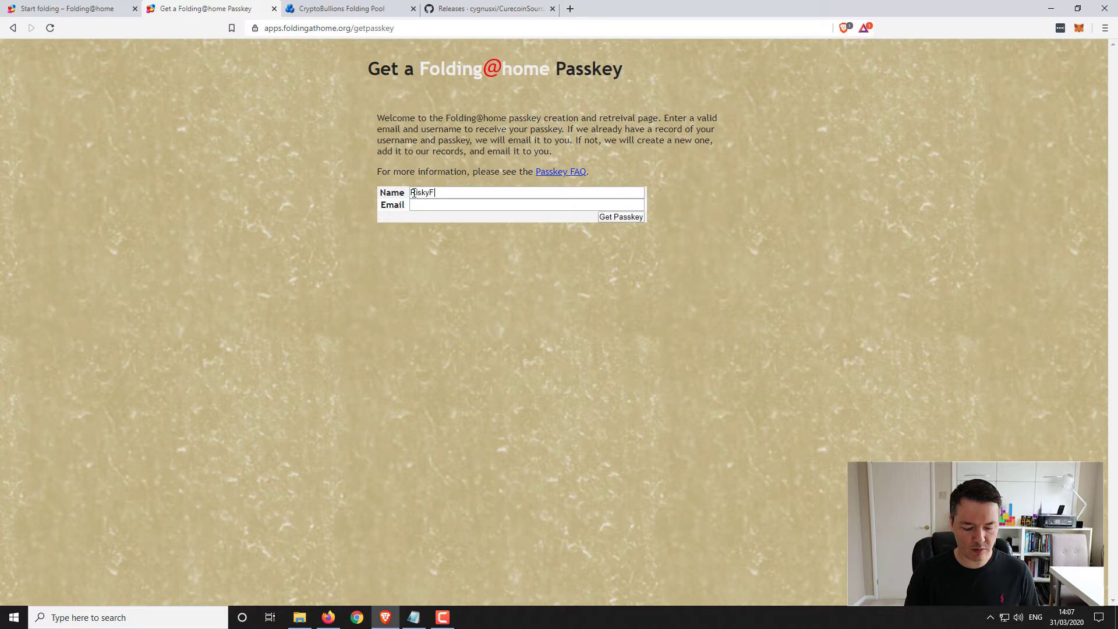
pyautogui.write('ire')
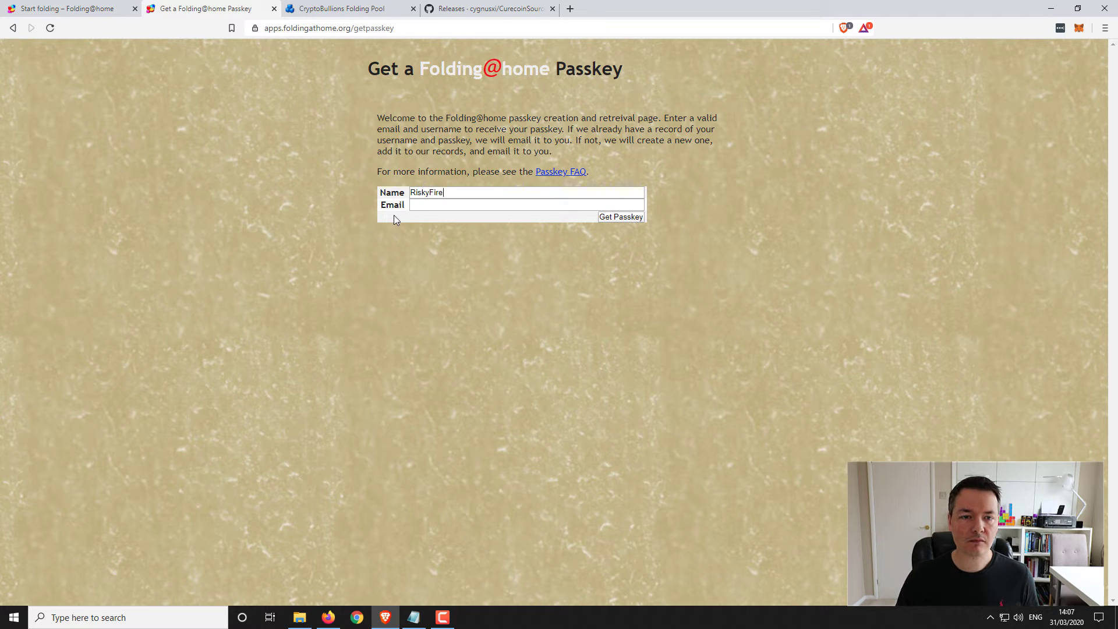
pyautogui.click(415, 206)
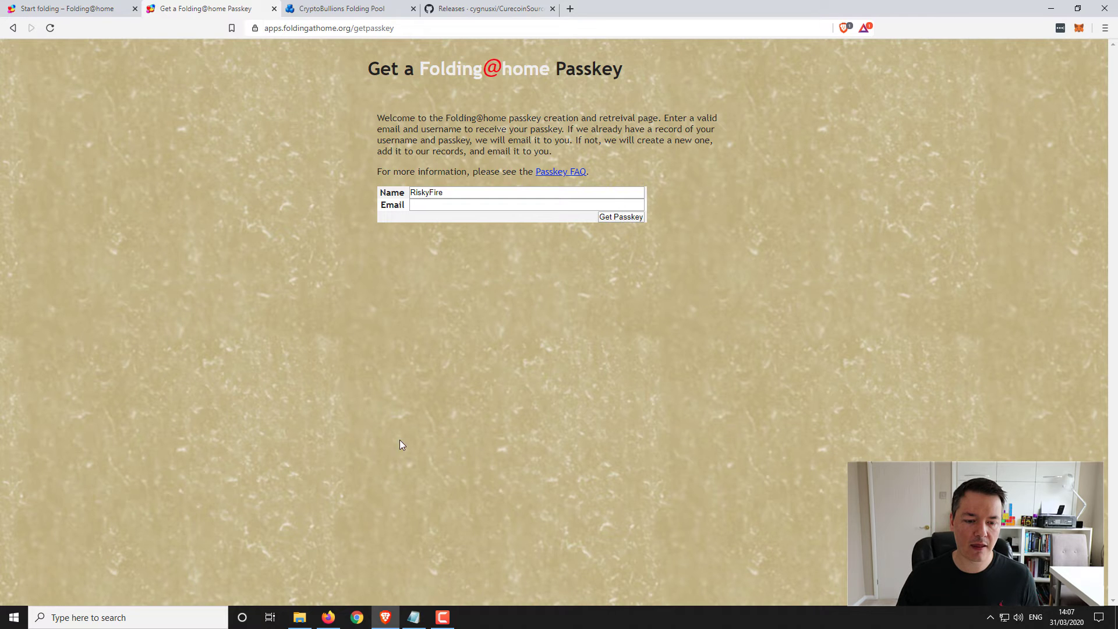
# - Return to Firefox's Change Identity dialog and place the cursor in the Passkey field
pyautogui.click(415, 620)
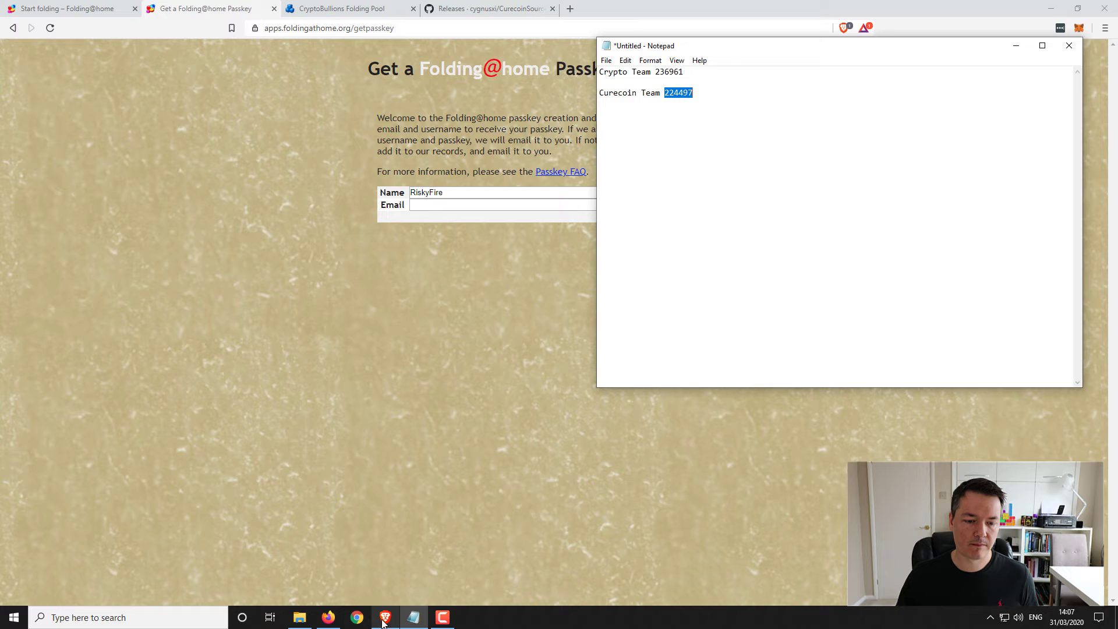
pyautogui.click(387, 619)
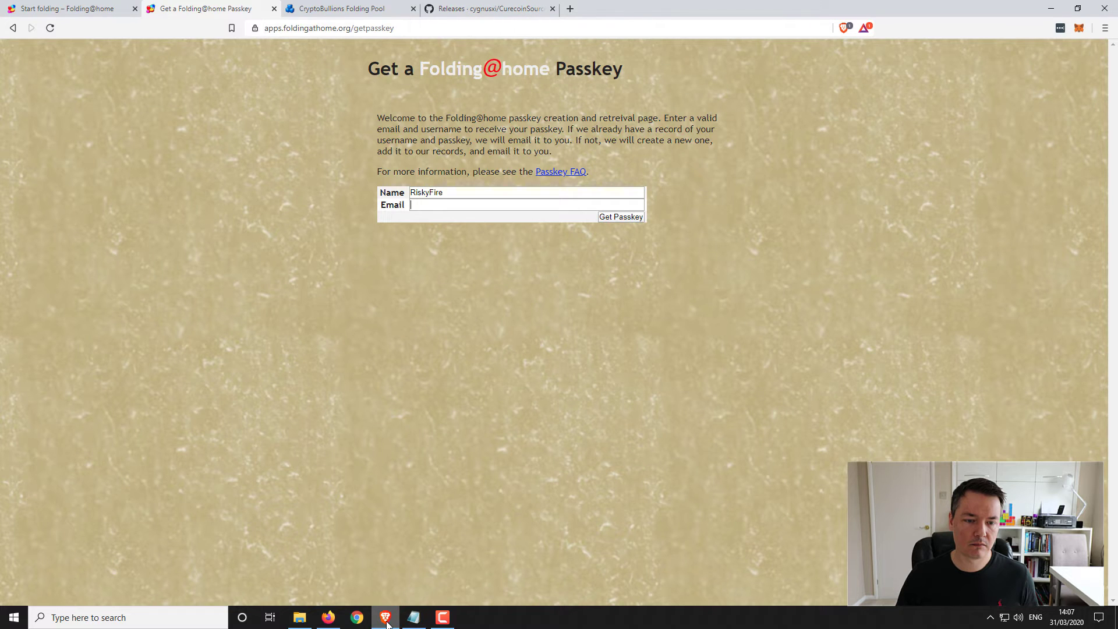
pyautogui.click(327, 619)
pyautogui.click(686, 282)
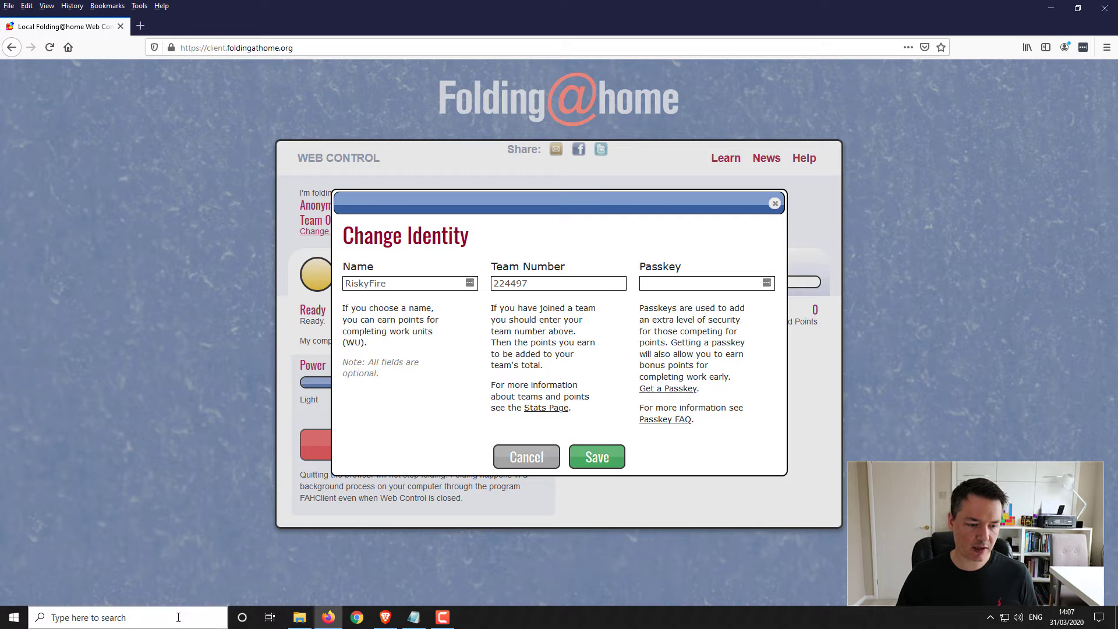
# - Copy the passkey from foldingathome.txt on BLUEUSB (D:) and paste it into the Passkey field
pyautogui.click(299, 618)
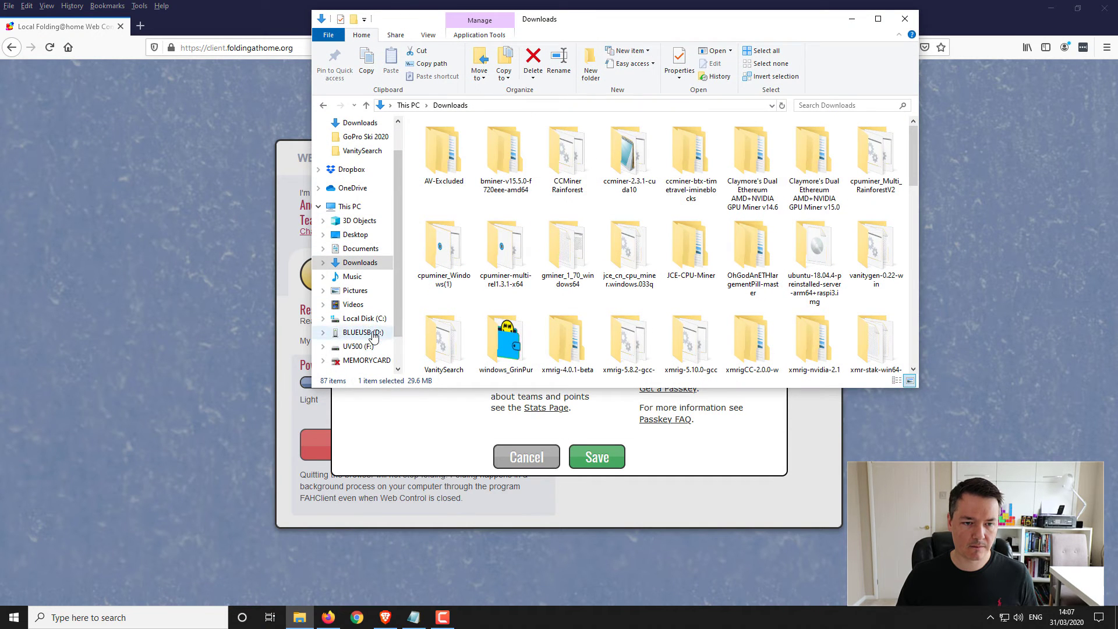
pyautogui.click(362, 332)
pyautogui.doubleClick(456, 140)
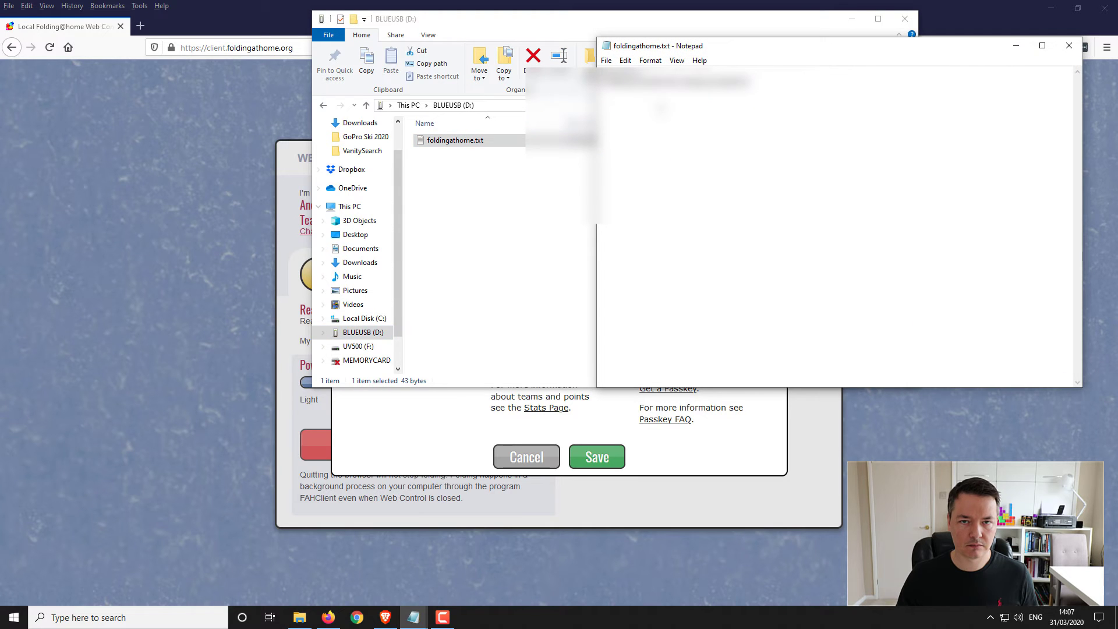
pyautogui.hotkey('ctrl', 'a')
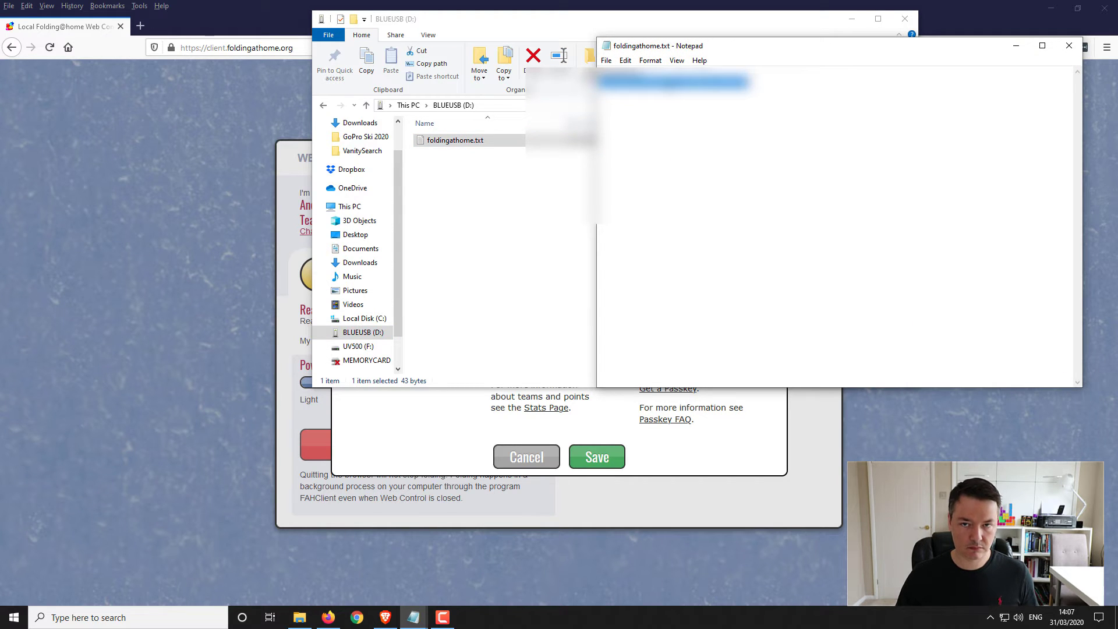
pyautogui.click(1069, 46)
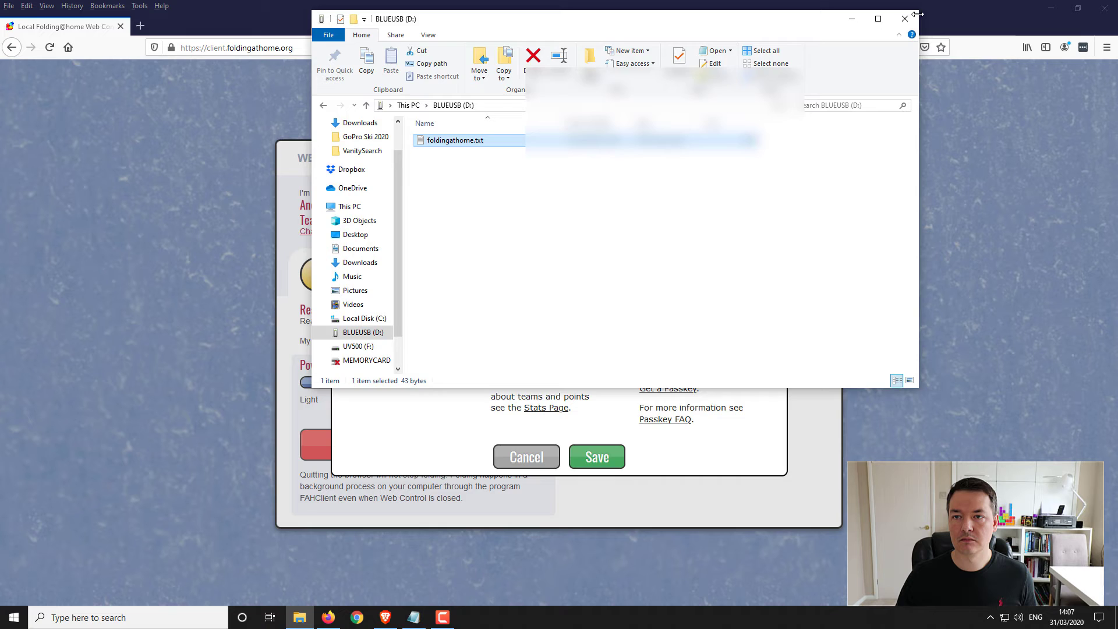
pyautogui.click(851, 19)
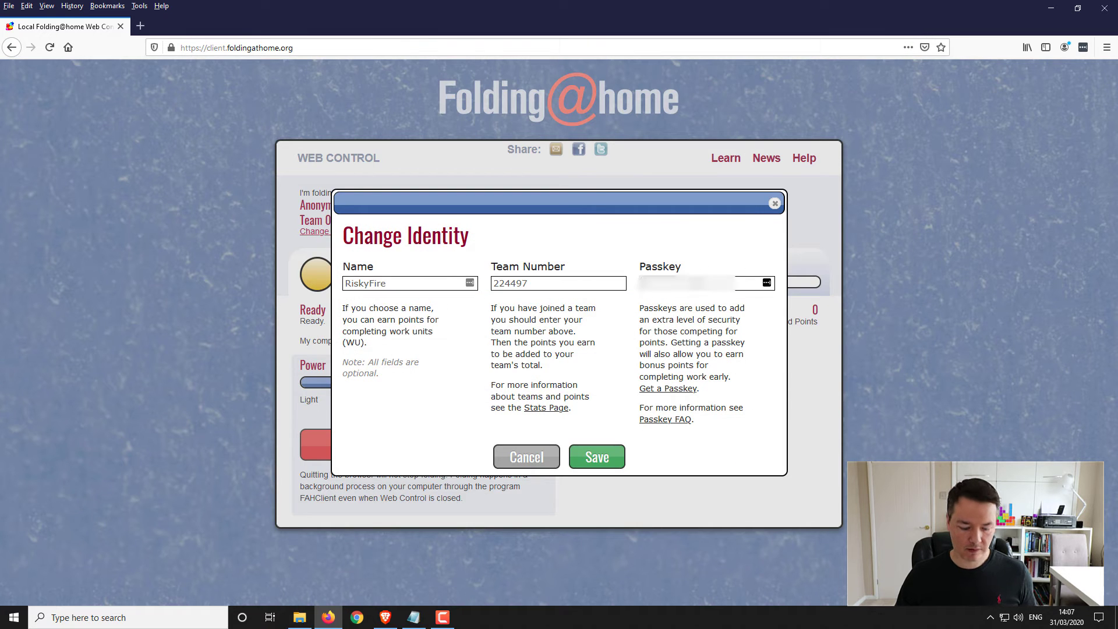
pyautogui.hotkey('ctrl', 'v')
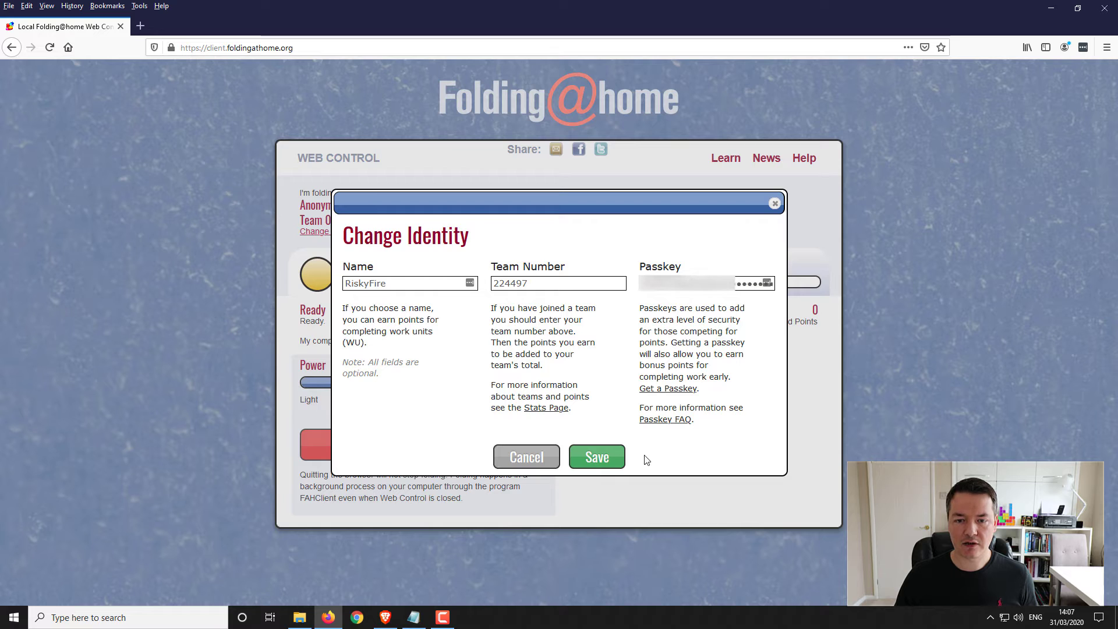
# - Save the identity on team 224497, stop folding immediately, and minimize Firefox
pyautogui.click(595, 465)
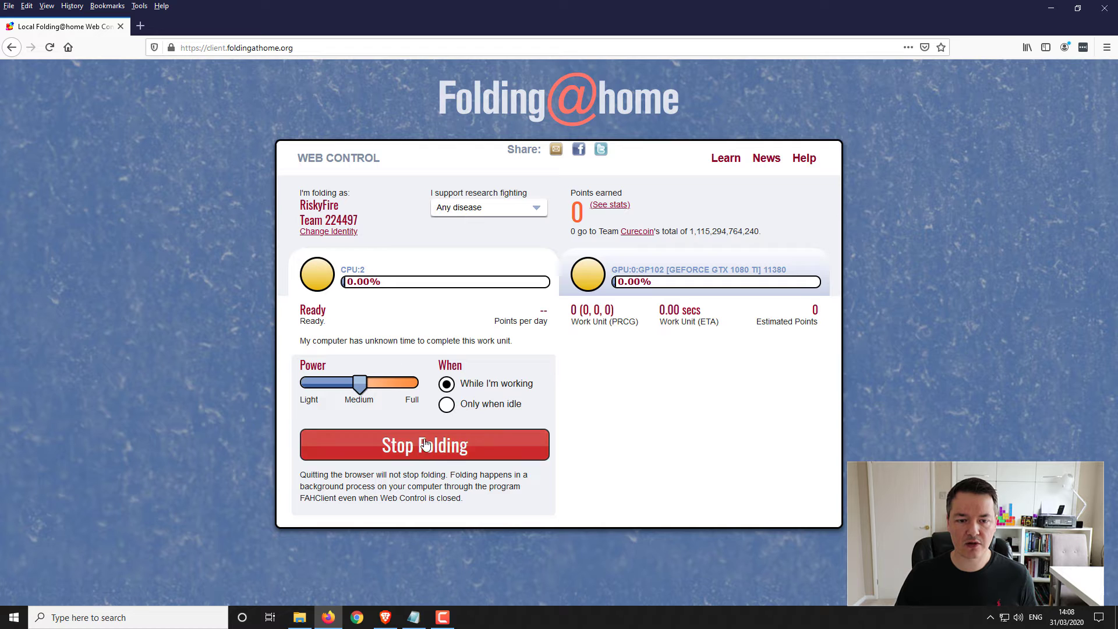
pyautogui.click(442, 453)
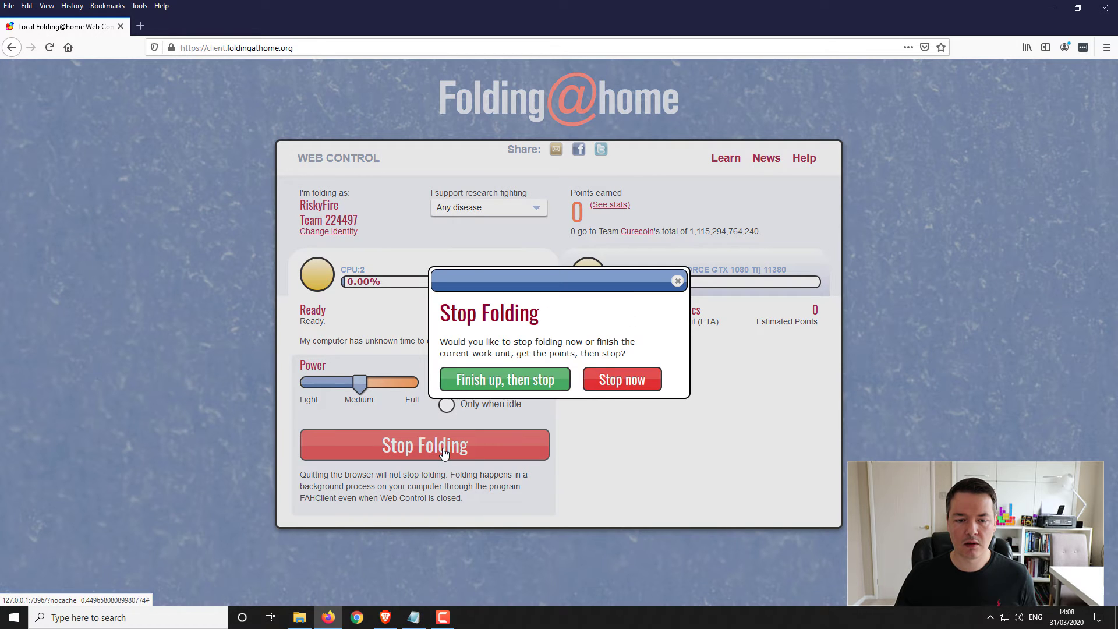
pyautogui.click(608, 385)
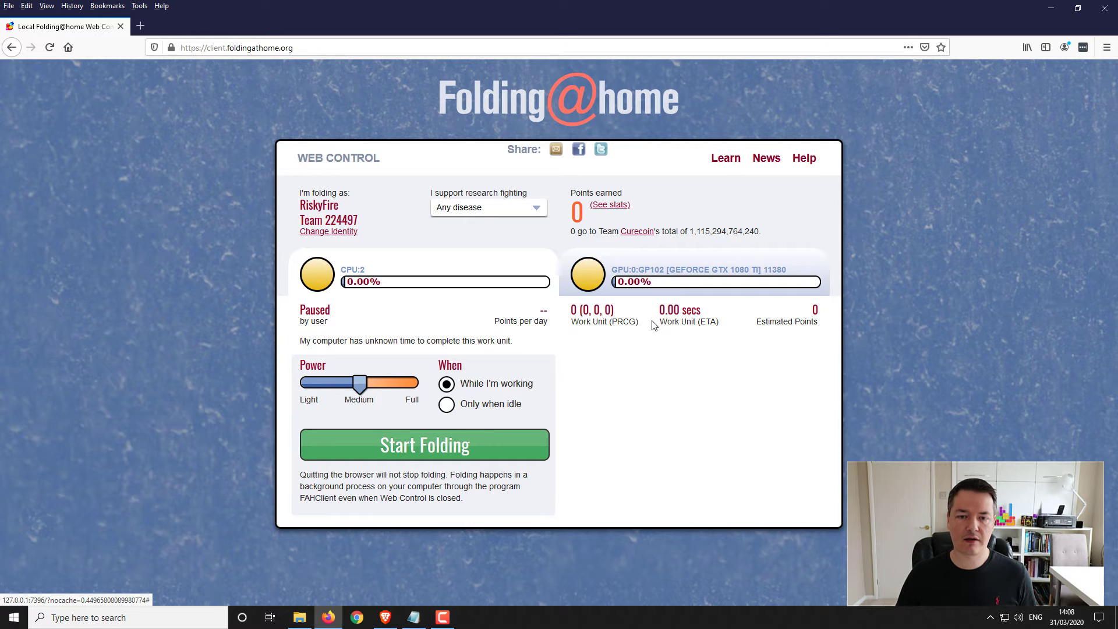
pyautogui.click(1051, 8)
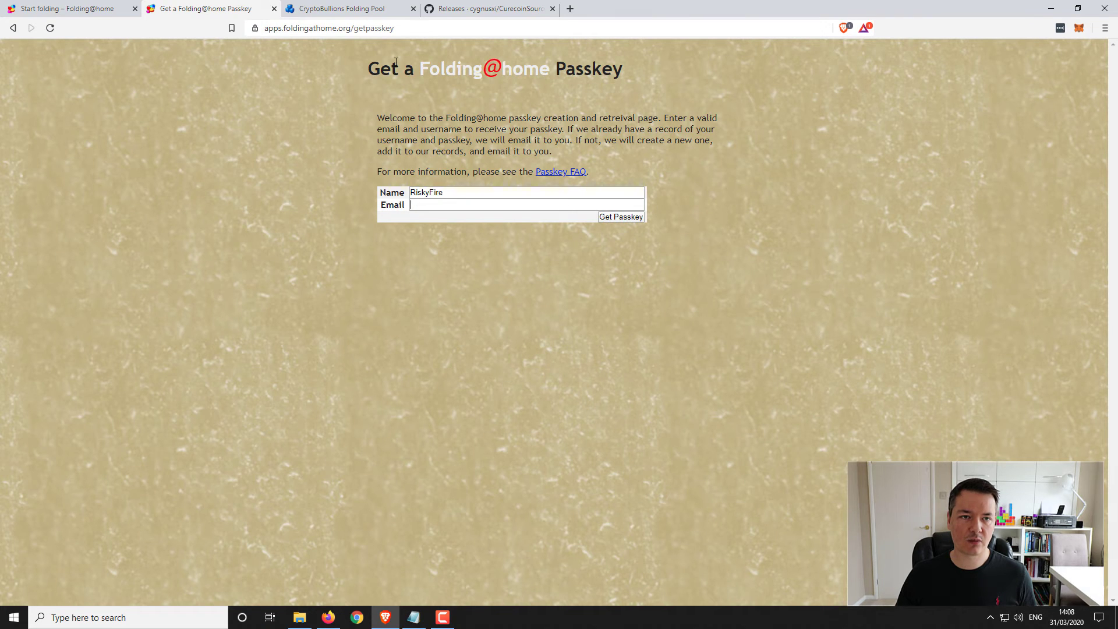
# - On the CryptoBullions registration form, enter the donor's Folding@home user name and go to the wallet field
pyautogui.click(349, 10)
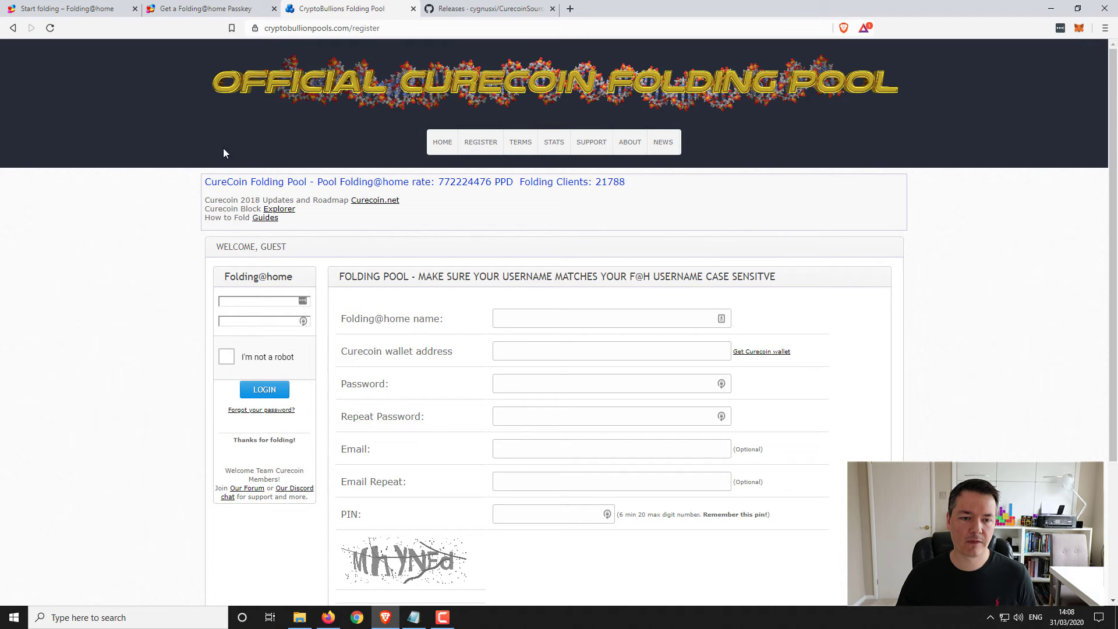
pyautogui.scroll(-2, 518, 297)
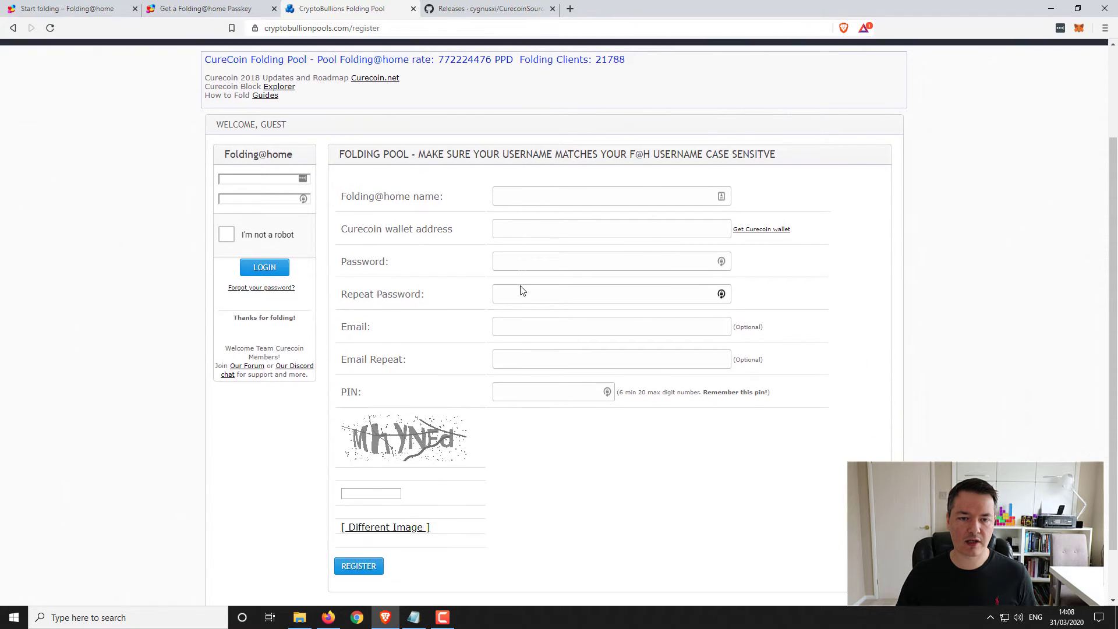
pyautogui.scroll(-1, 522, 291)
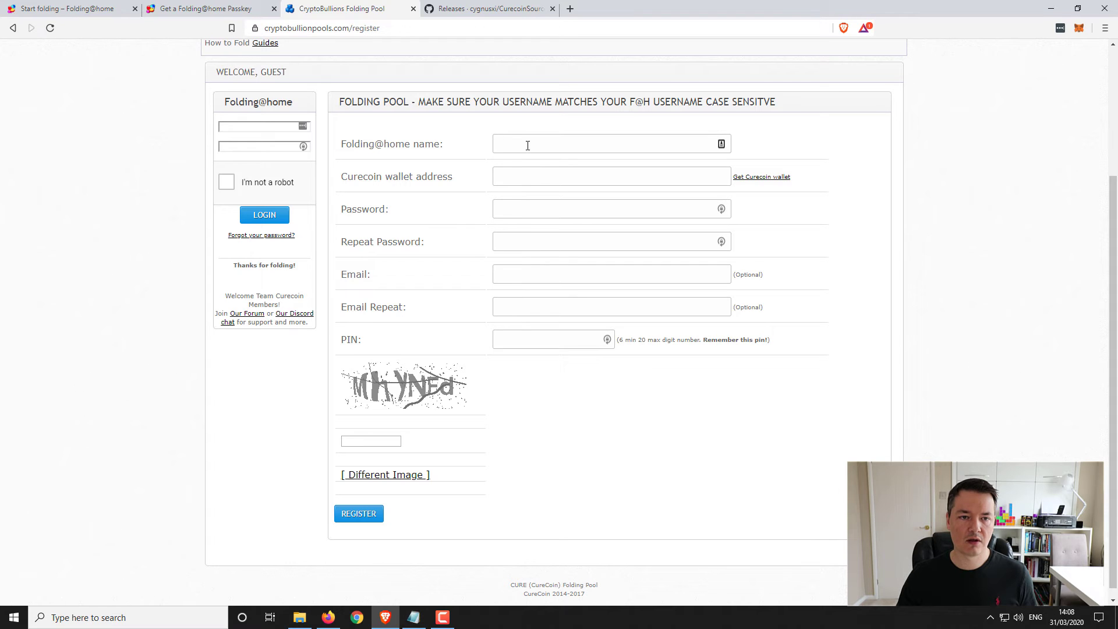
pyautogui.write('RiskyF')
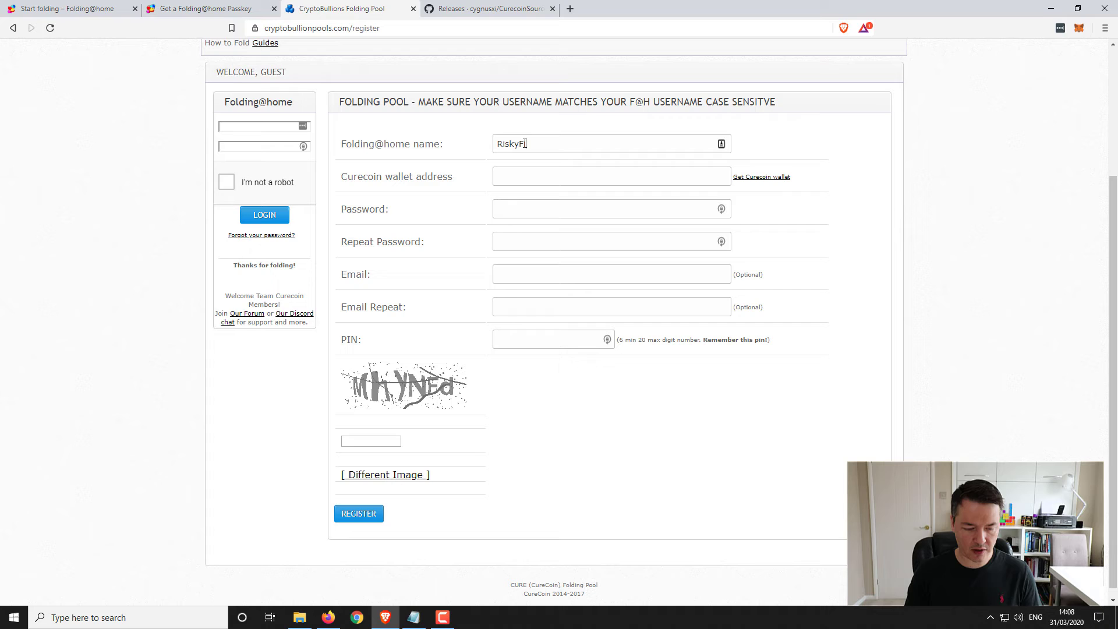
pyautogui.write('ire')
pyautogui.click(531, 176)
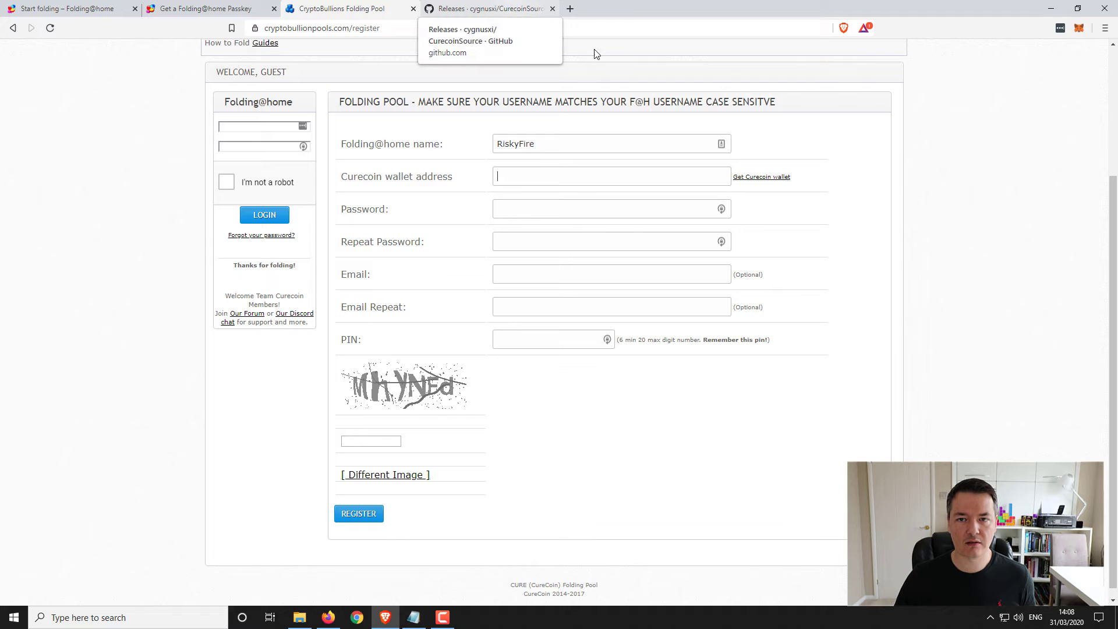
# - Save Install-CureCoin-Wallet-v2.0.0.2-Blockchain-Included.exe from the GitHub release page into Downloads
pyautogui.click(487, 9)
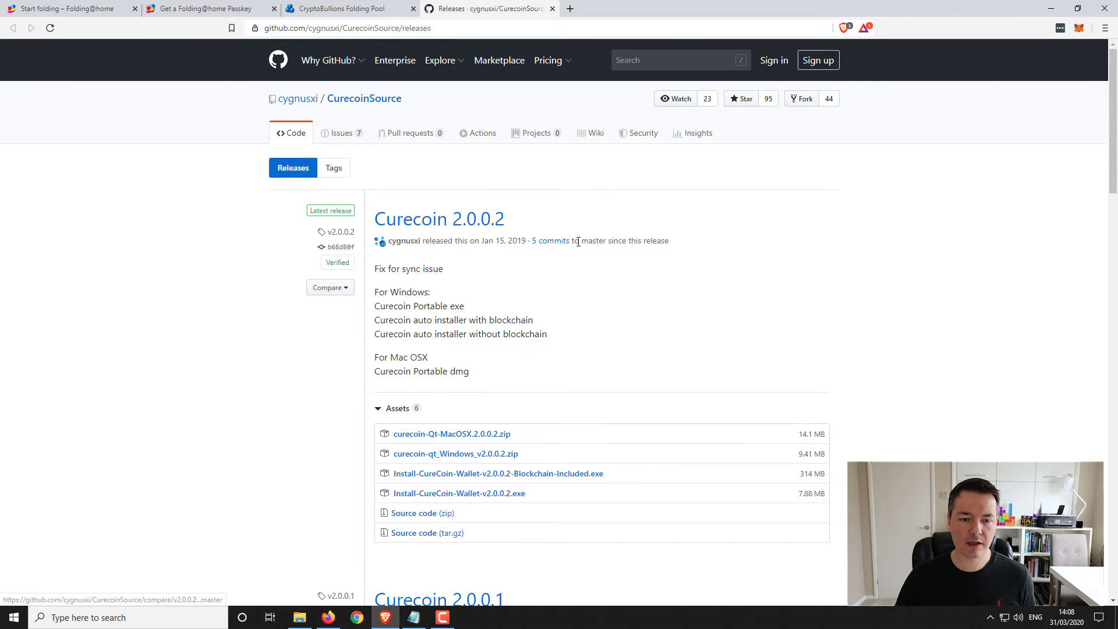
pyautogui.scroll(-1, 582, 262)
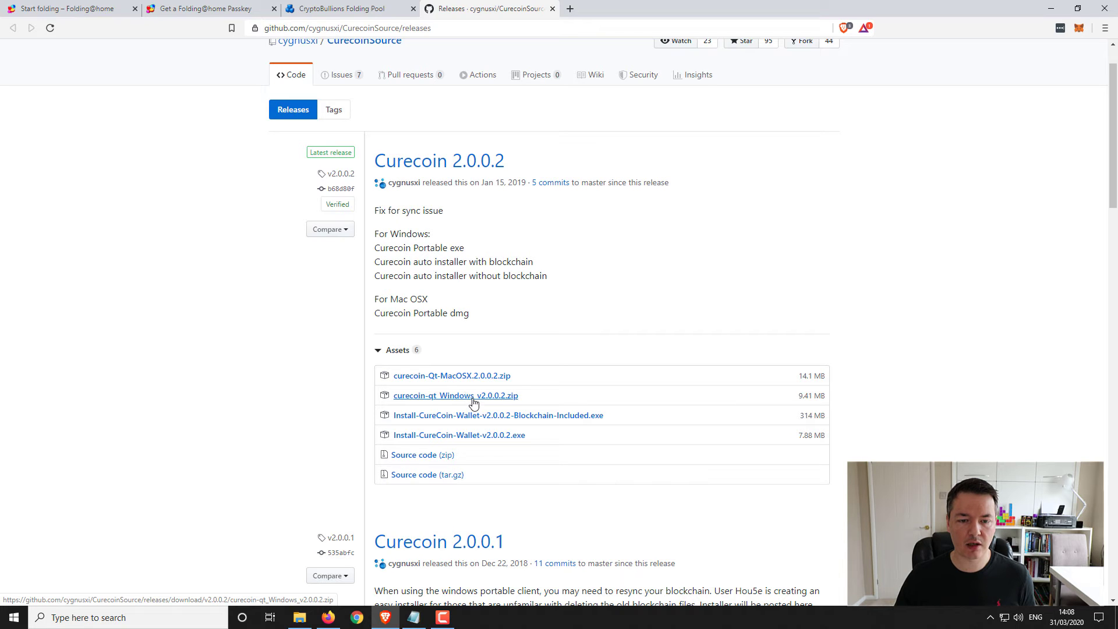
pyautogui.click(560, 417)
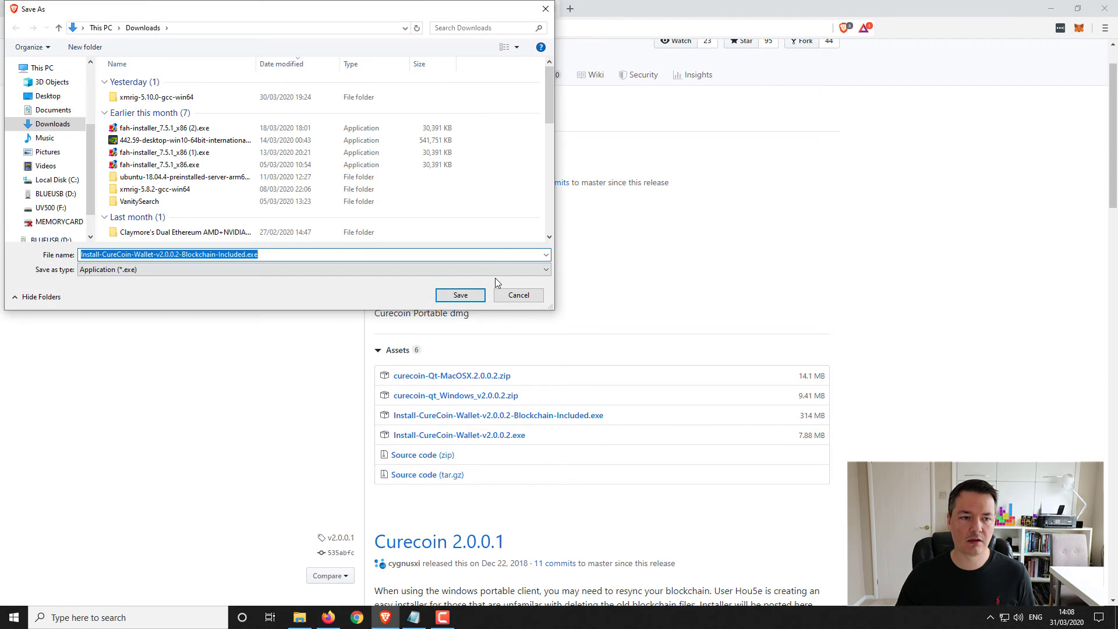
pyautogui.click(463, 293)
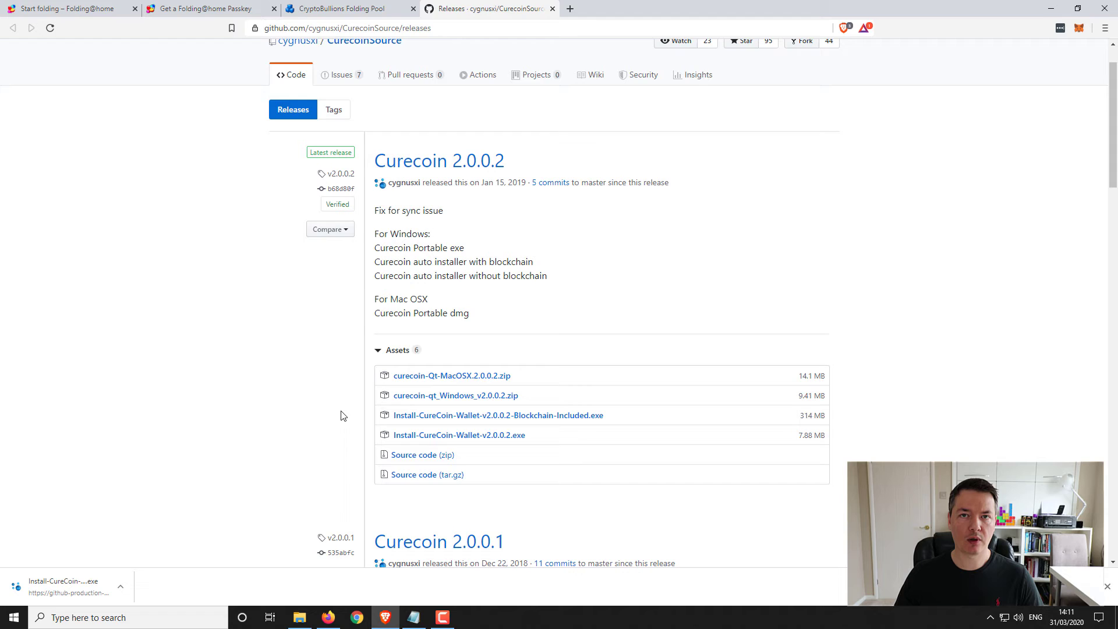
# - Install CureCoin Wallet v2.0.0.2 in the default location and allow it through the firewall
pyautogui.click(52, 582)
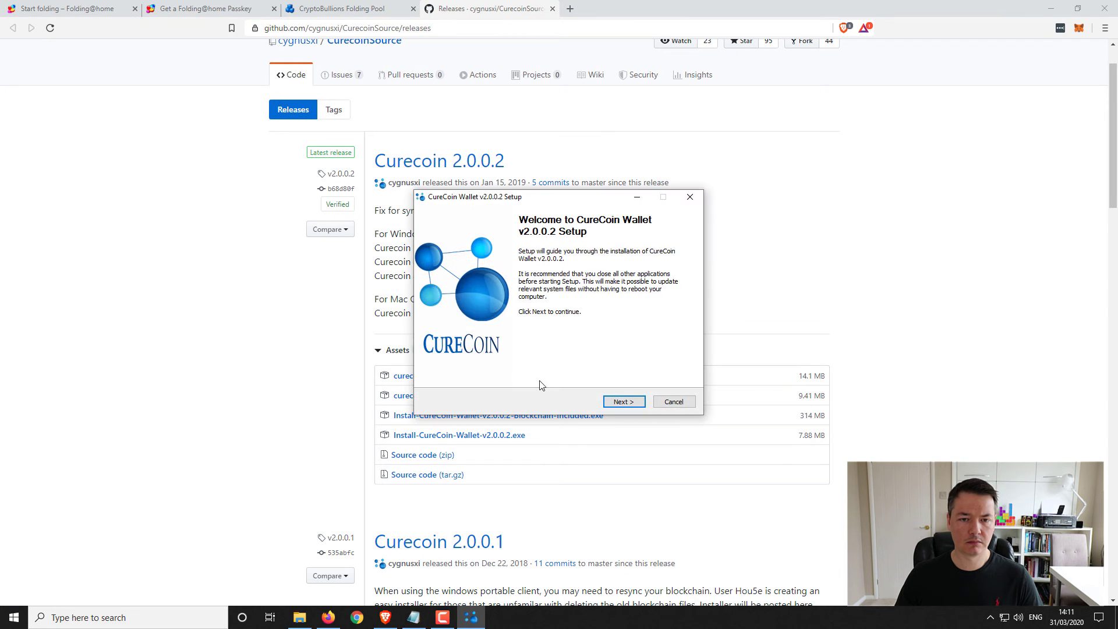
pyautogui.click(629, 402)
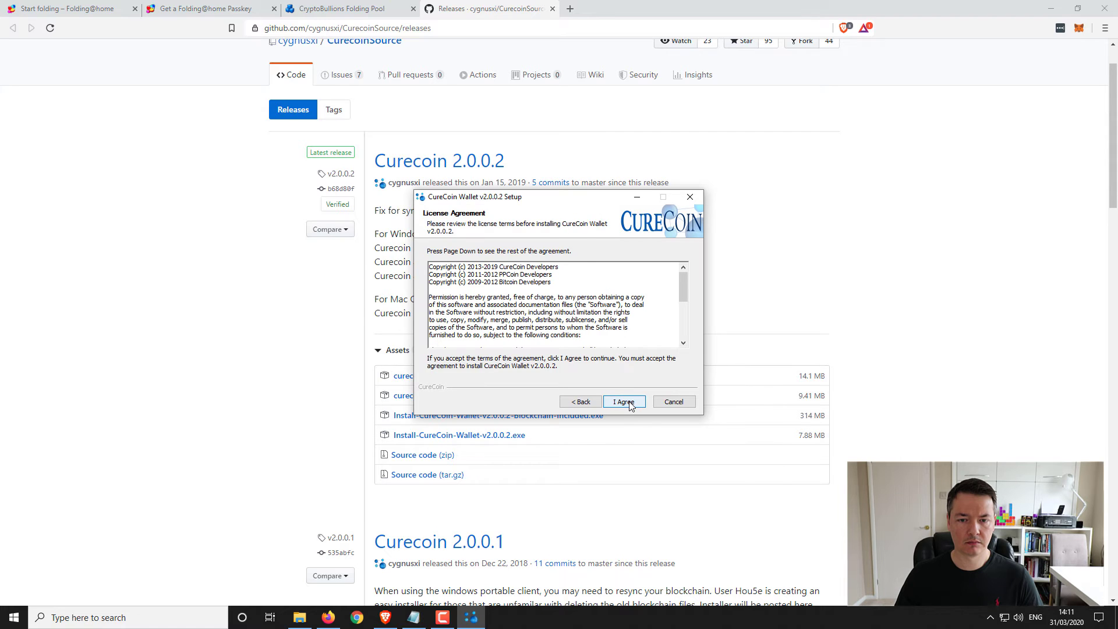
pyautogui.click(624, 402)
pyautogui.click(629, 403)
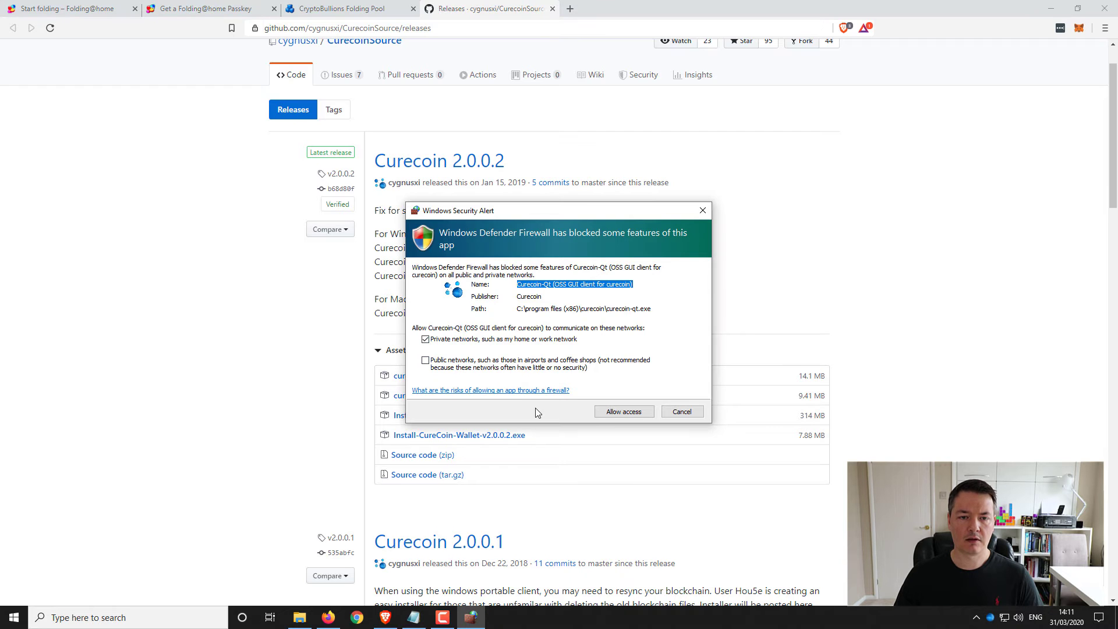
pyautogui.click(625, 413)
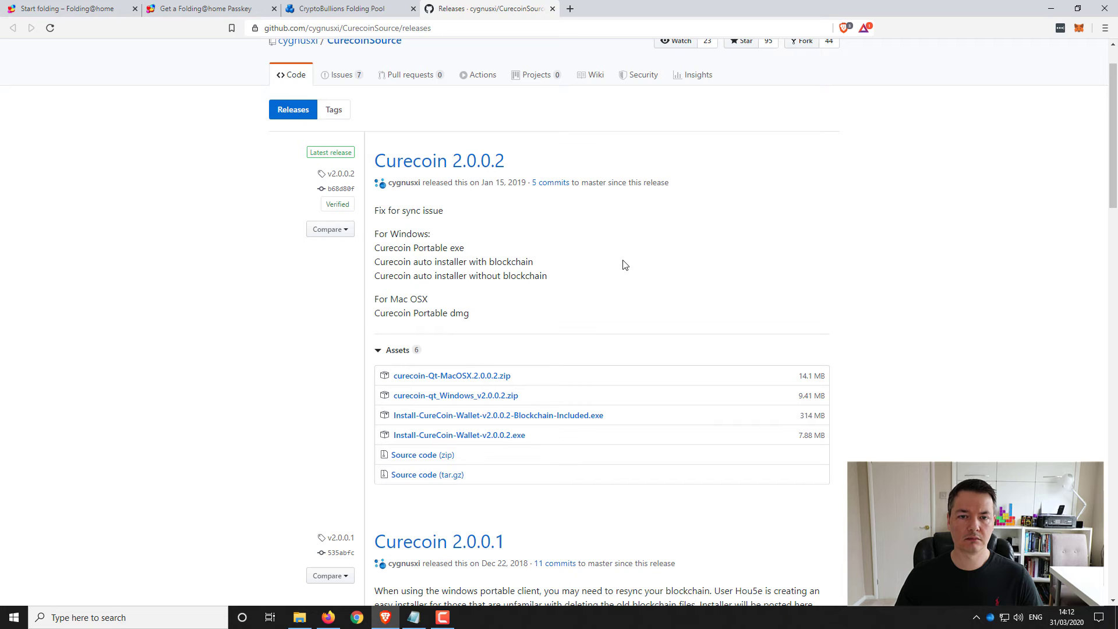
# - Copy the unlabelled receiving address from Curecoin Wallet's Receive coins list, then minimise the wallet
pyautogui.click(1051, 9)
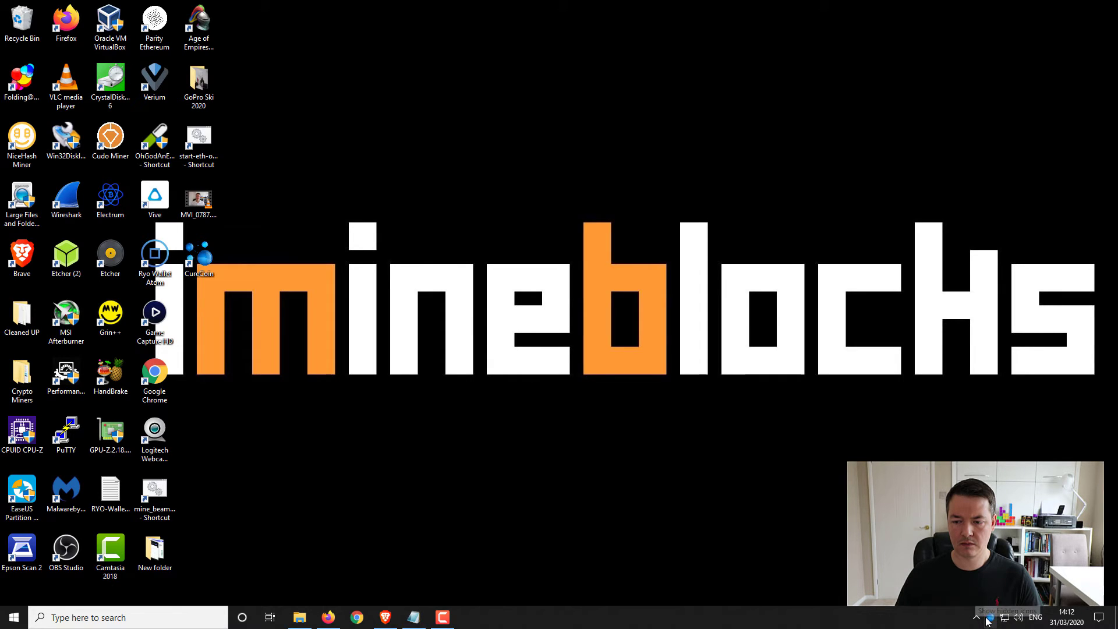
pyautogui.click(990, 621)
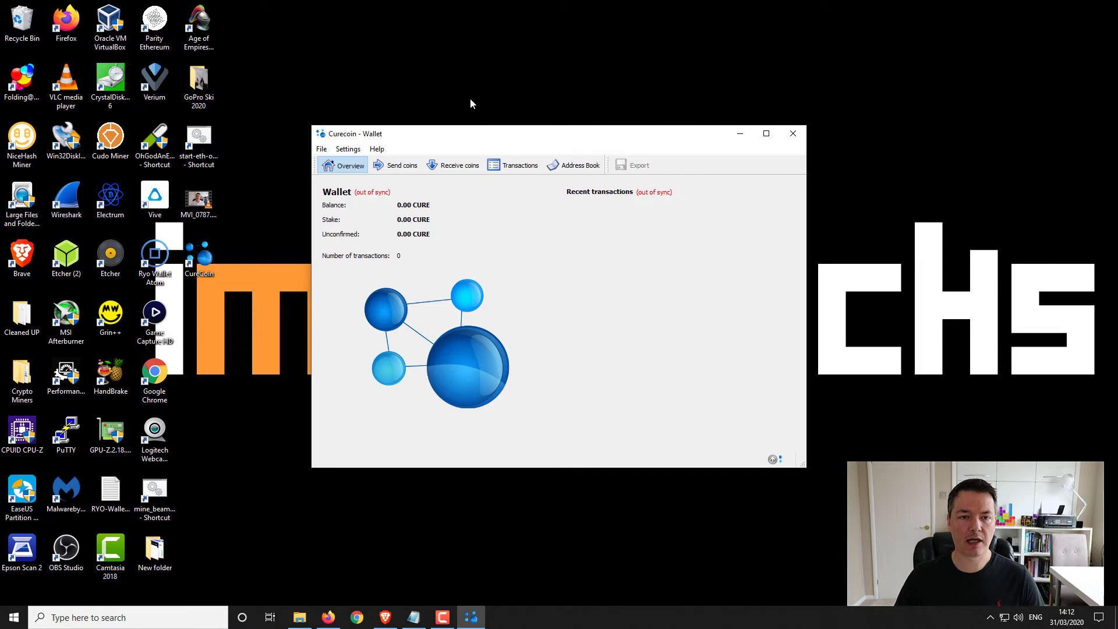
pyautogui.click(456, 169)
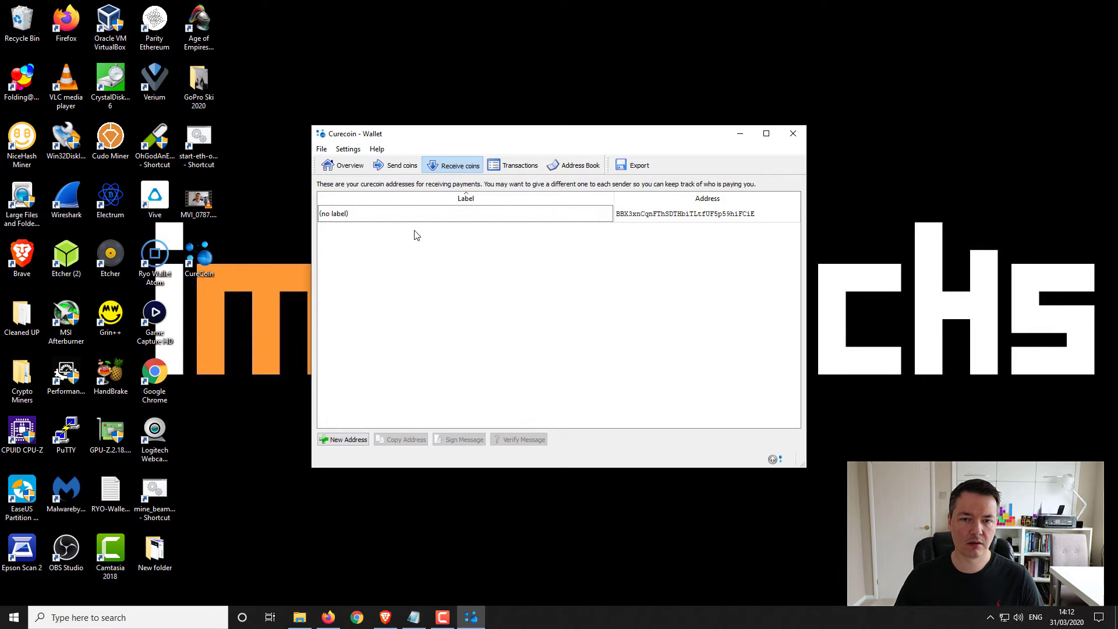
pyautogui.click(442, 217)
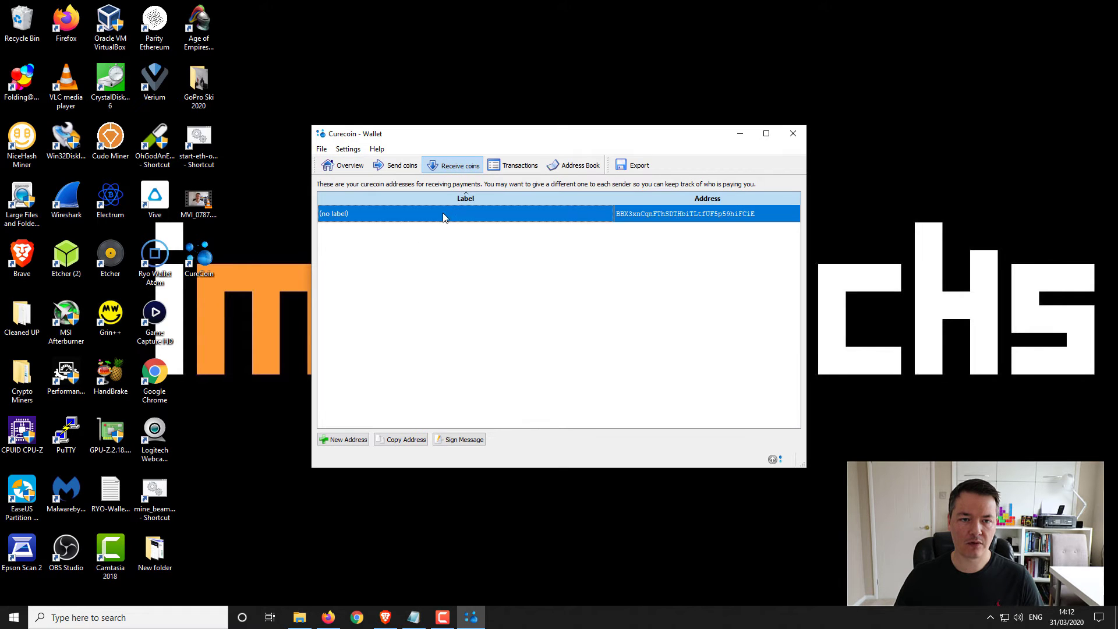
pyautogui.rightClick(634, 218)
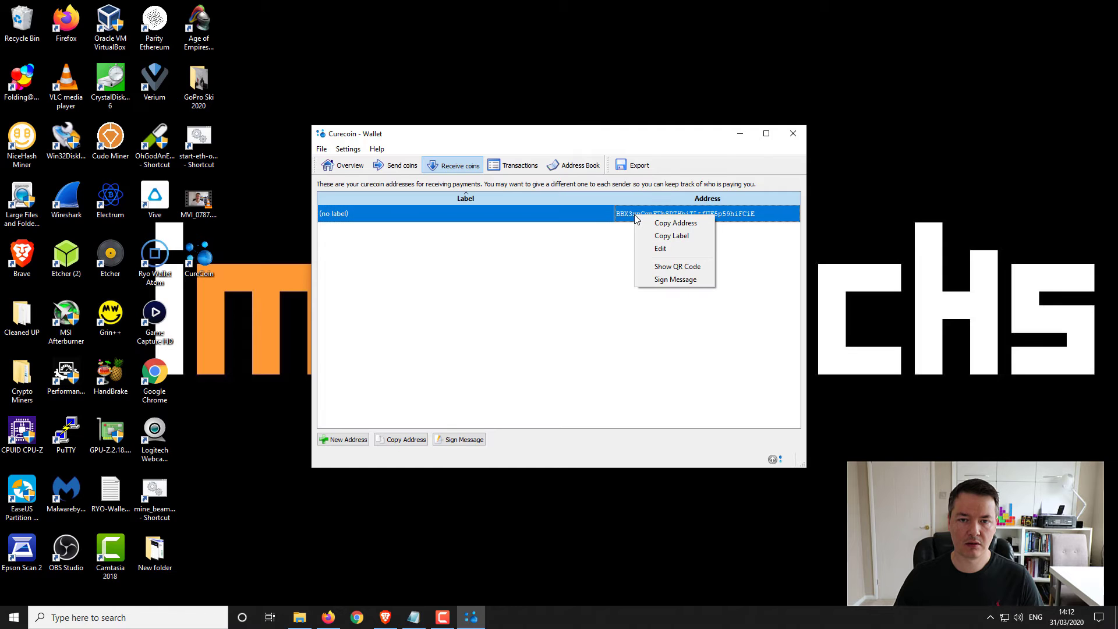
pyautogui.click(675, 223)
pyautogui.click(739, 133)
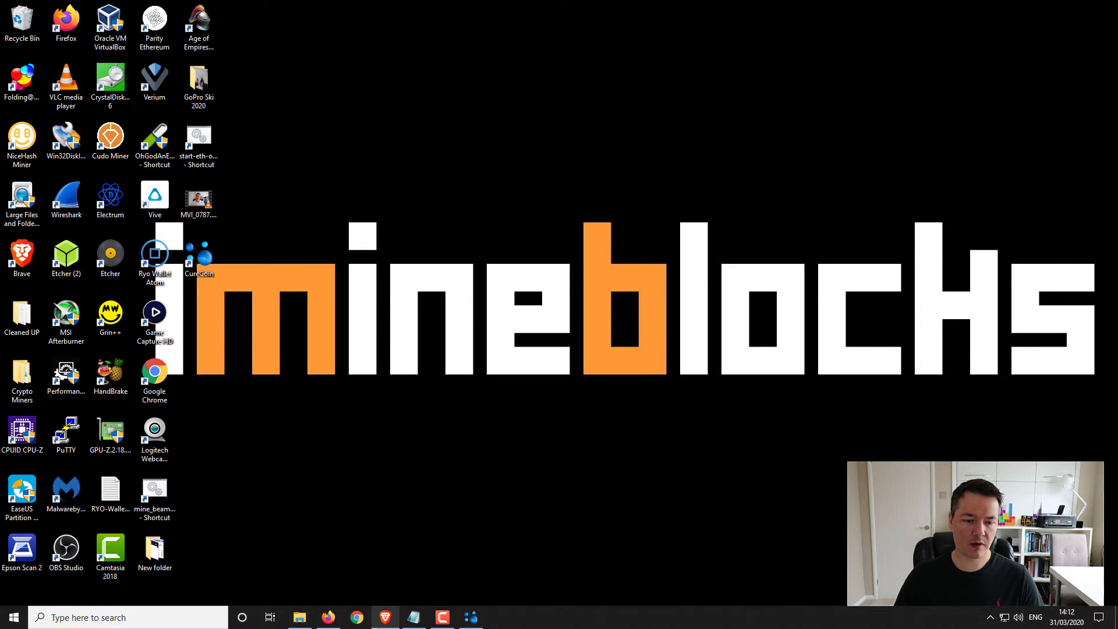
# - Paste the wallet address into the pool registration form and enter the account password
pyautogui.click(387, 620)
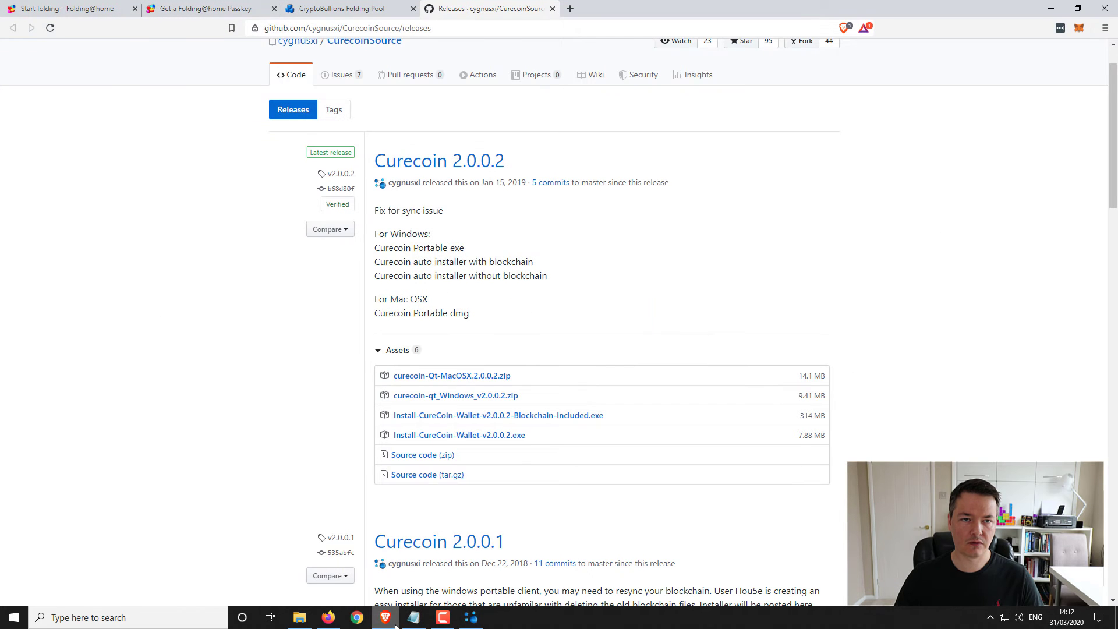
pyautogui.click(362, 9)
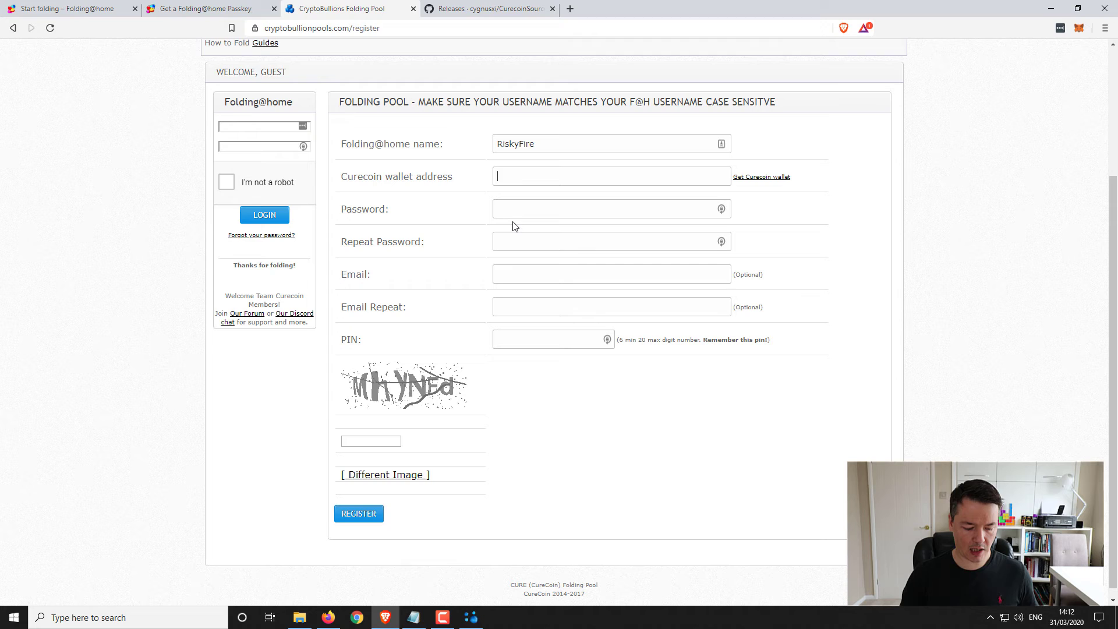
pyautogui.hotkey('ctrl', 'v')
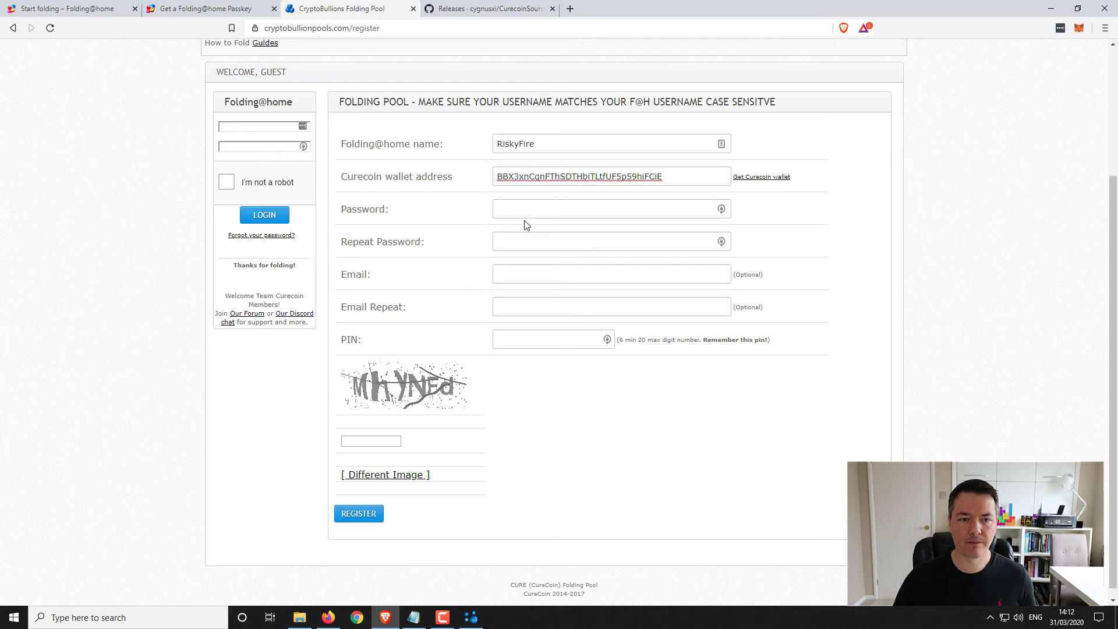
pyautogui.click(542, 208)
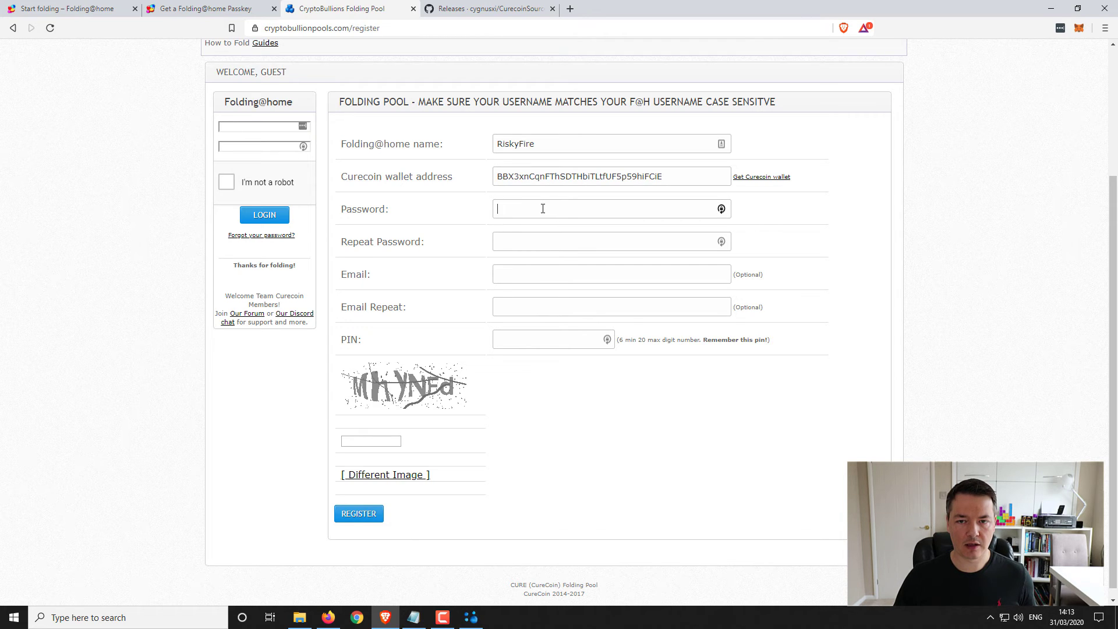
pyautogui.write('***')
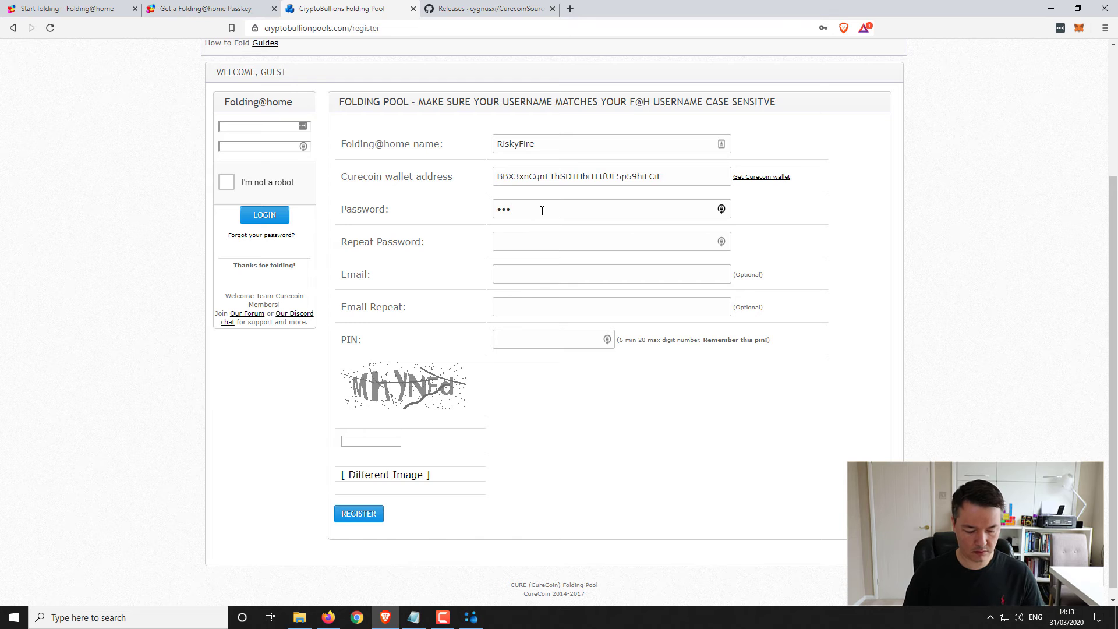
pyautogui.write('*****')
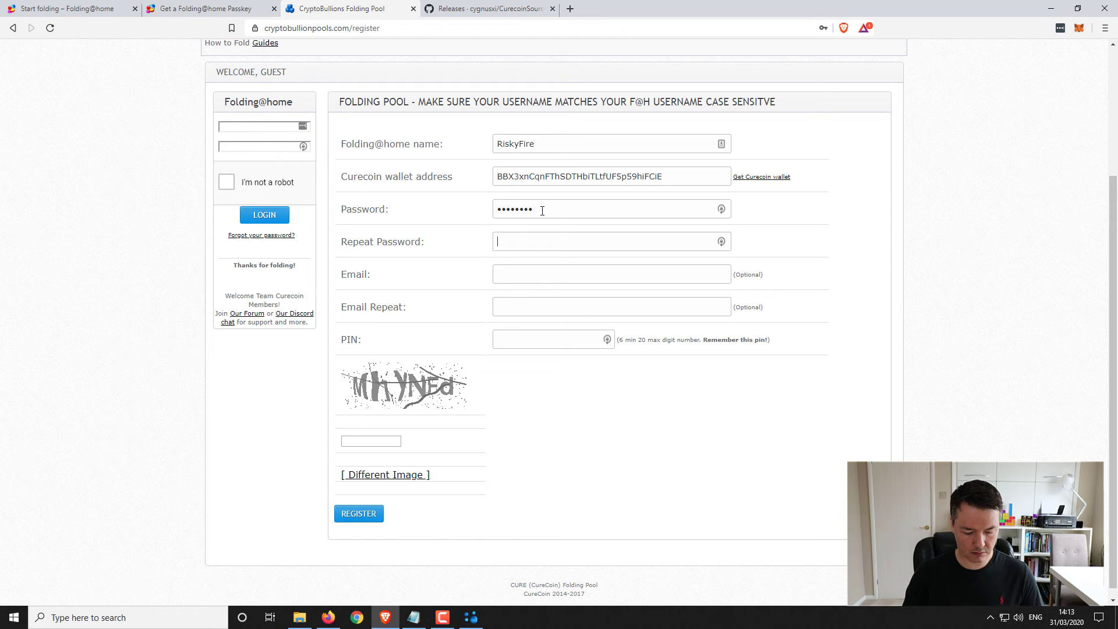
pyautogui.write('********')
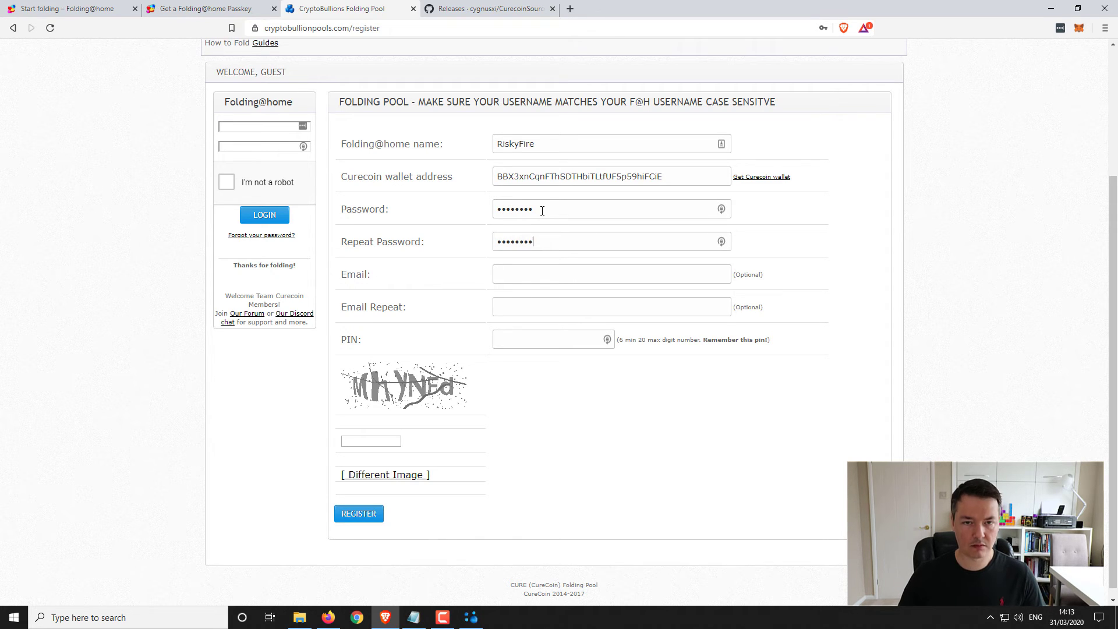
# - Enter the PIN and captcha and submit the registration, which fails with Wrong Captcha
pyautogui.click(544, 272)
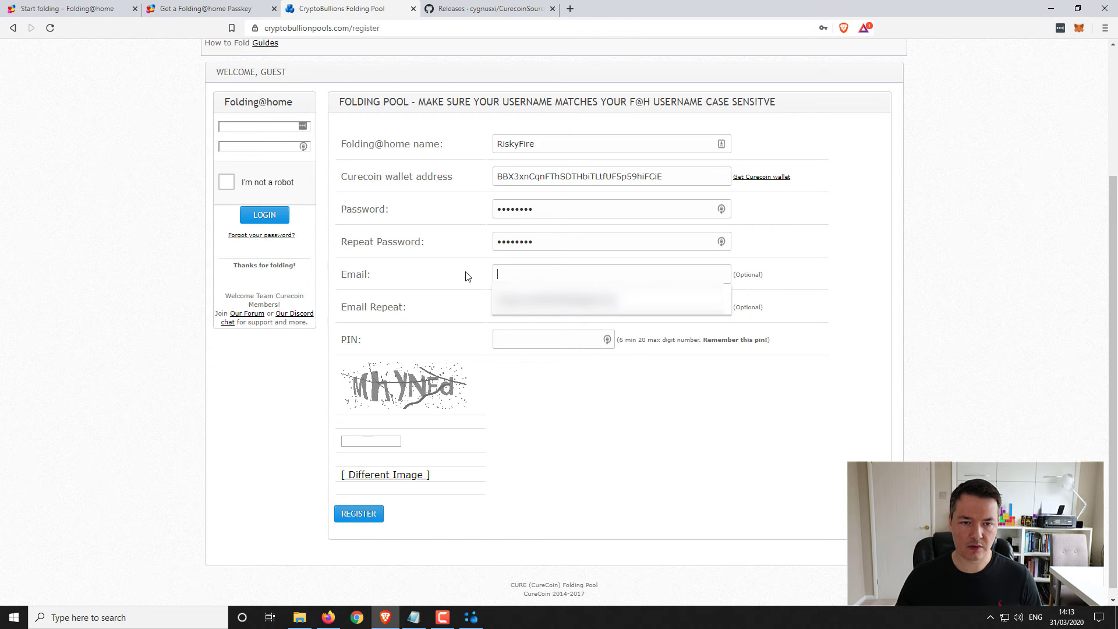
pyautogui.click(510, 272)
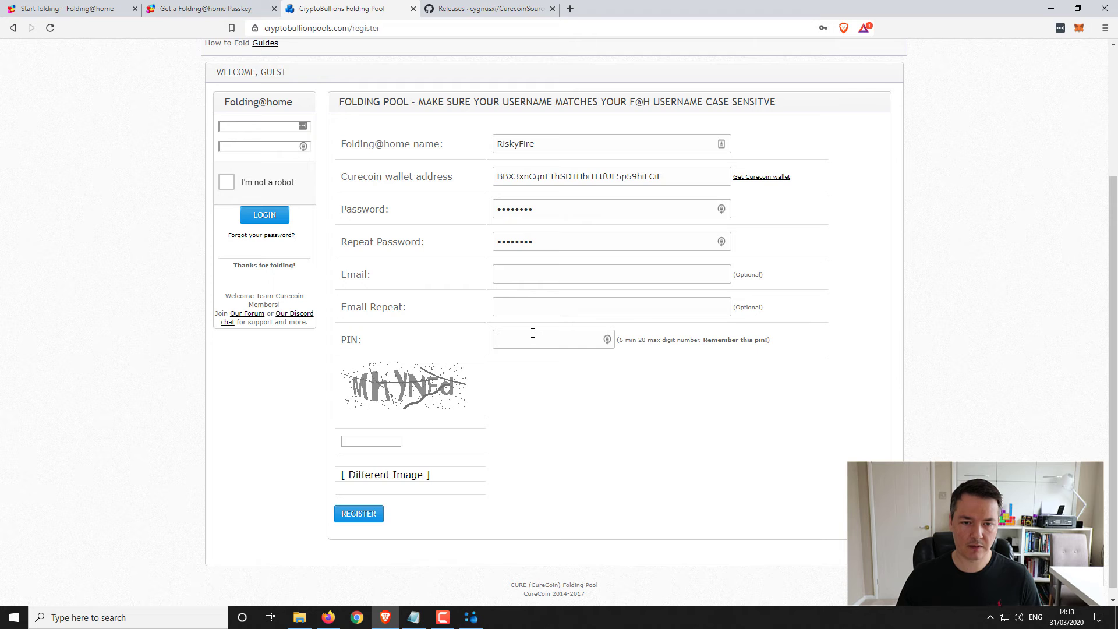
pyautogui.write('1')
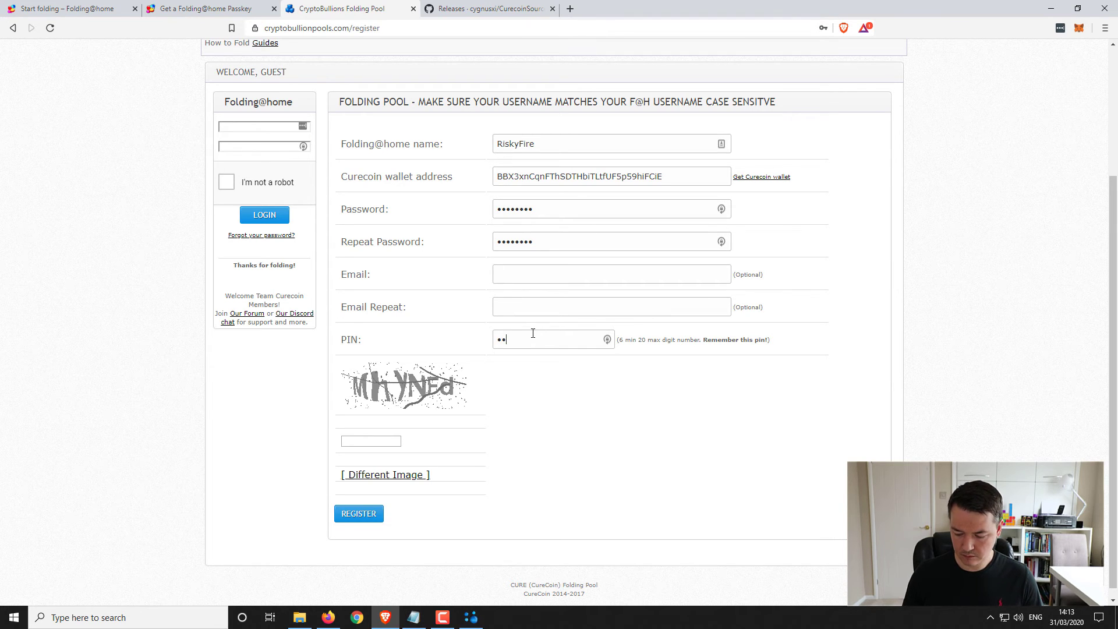
pyautogui.write('23456')
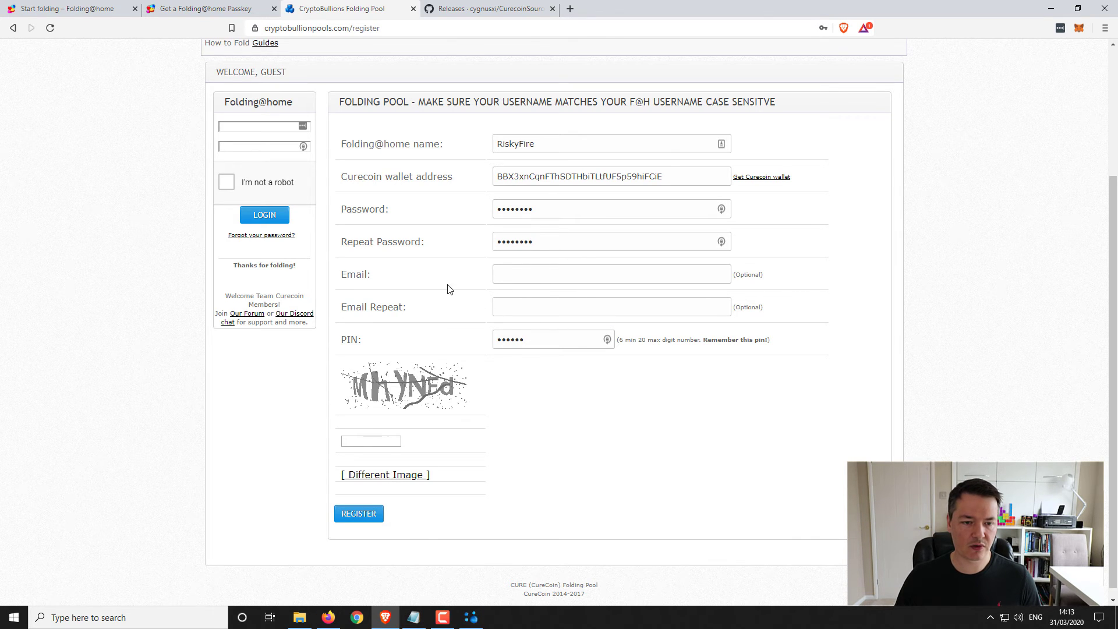
pyautogui.click(369, 438)
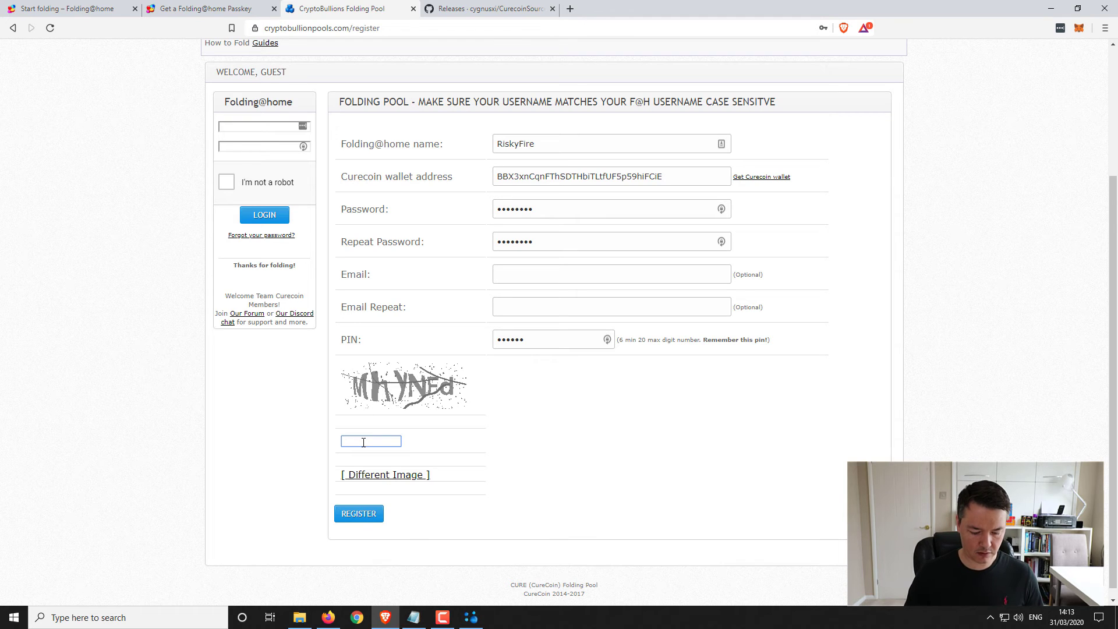
pyautogui.write('MhyNEd')
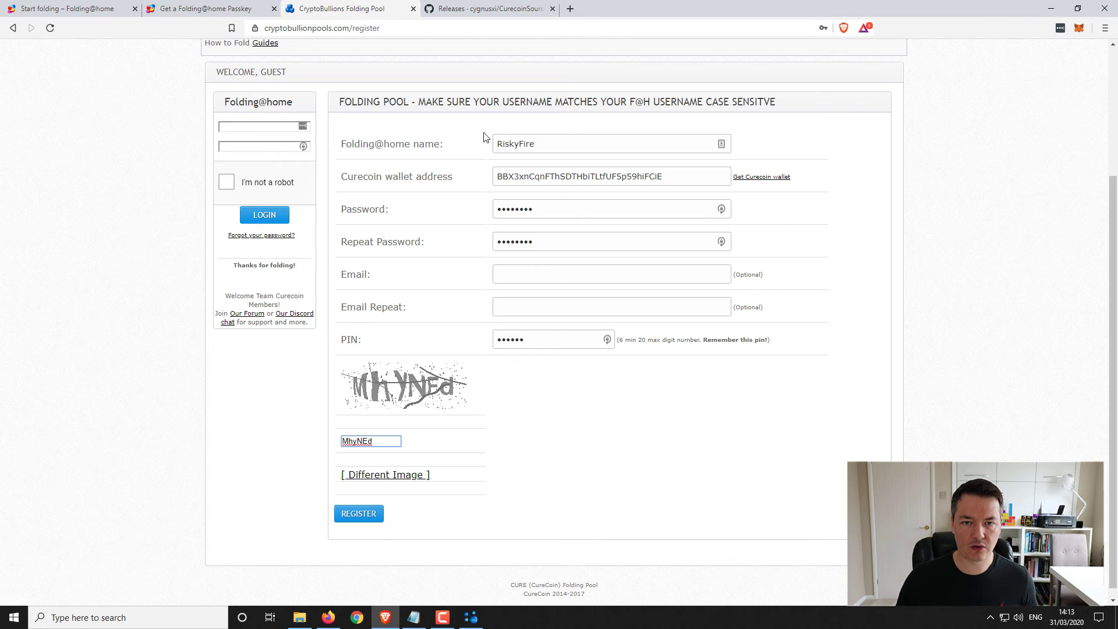
pyautogui.click(357, 514)
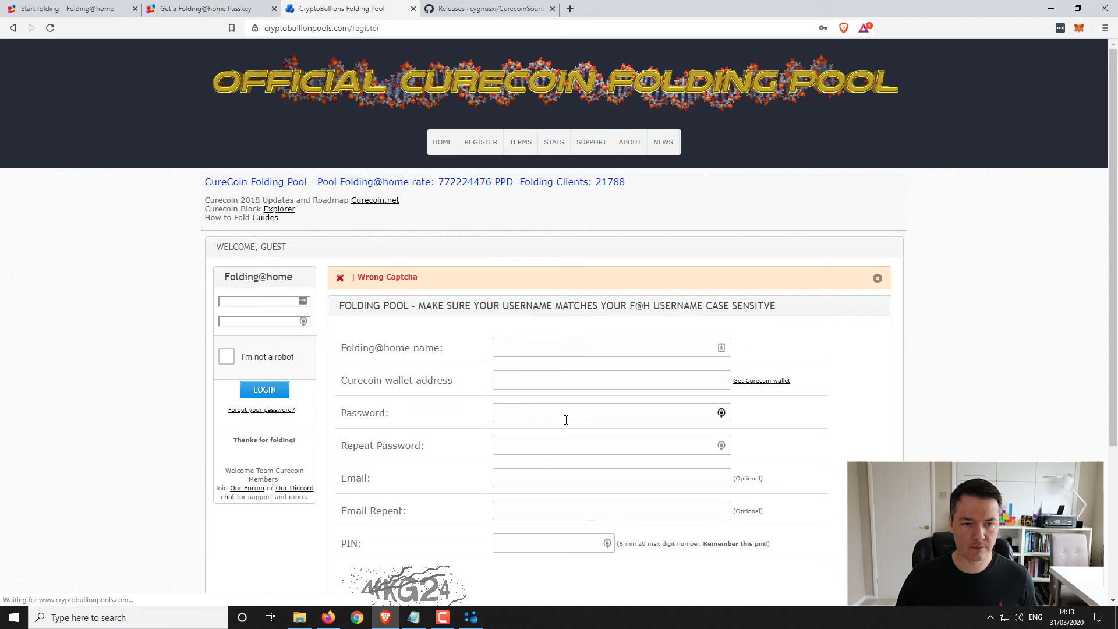
# - Refill the Folding@home name and wallet address from saved entries and re-enter the password
pyautogui.scroll(-4, 565, 421)
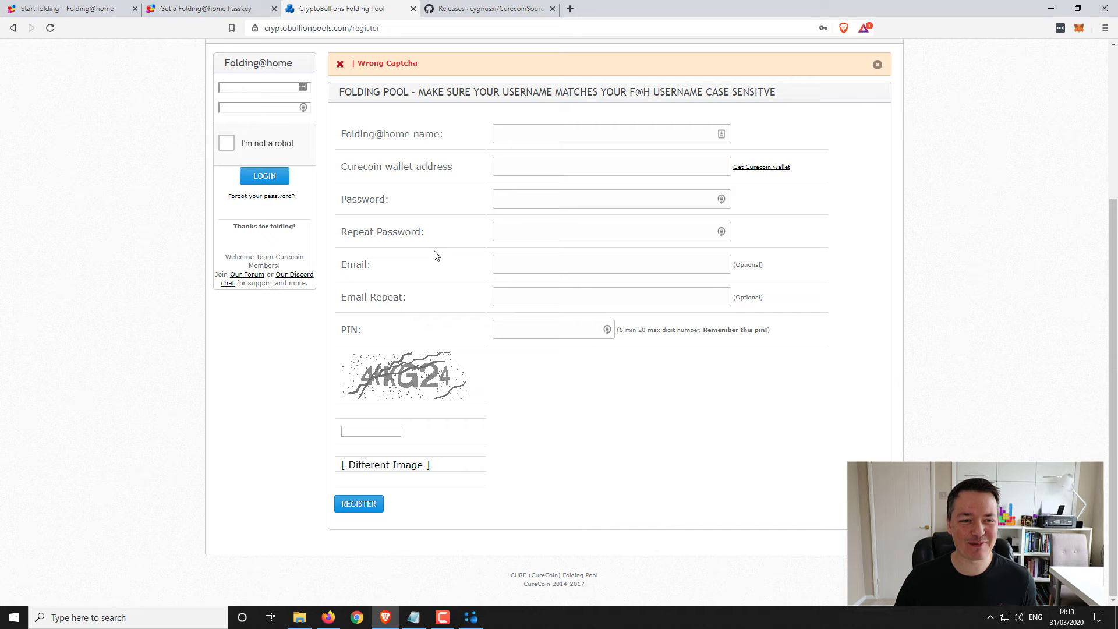
pyautogui.scroll(1, 411, 221)
pyautogui.click(515, 195)
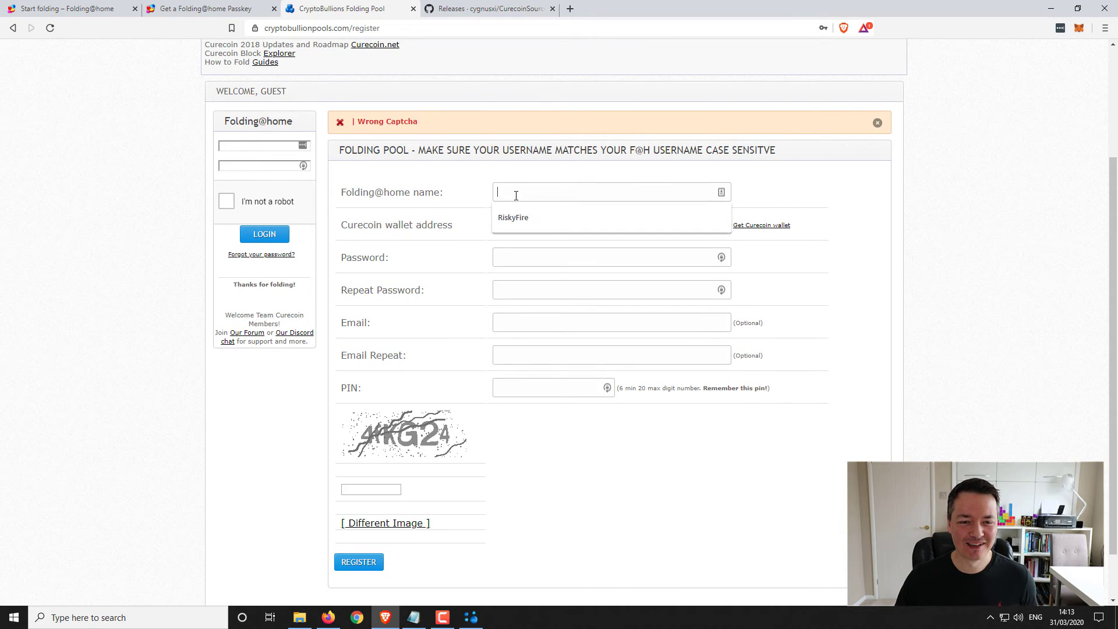
pyautogui.click(513, 217)
pyautogui.click(514, 226)
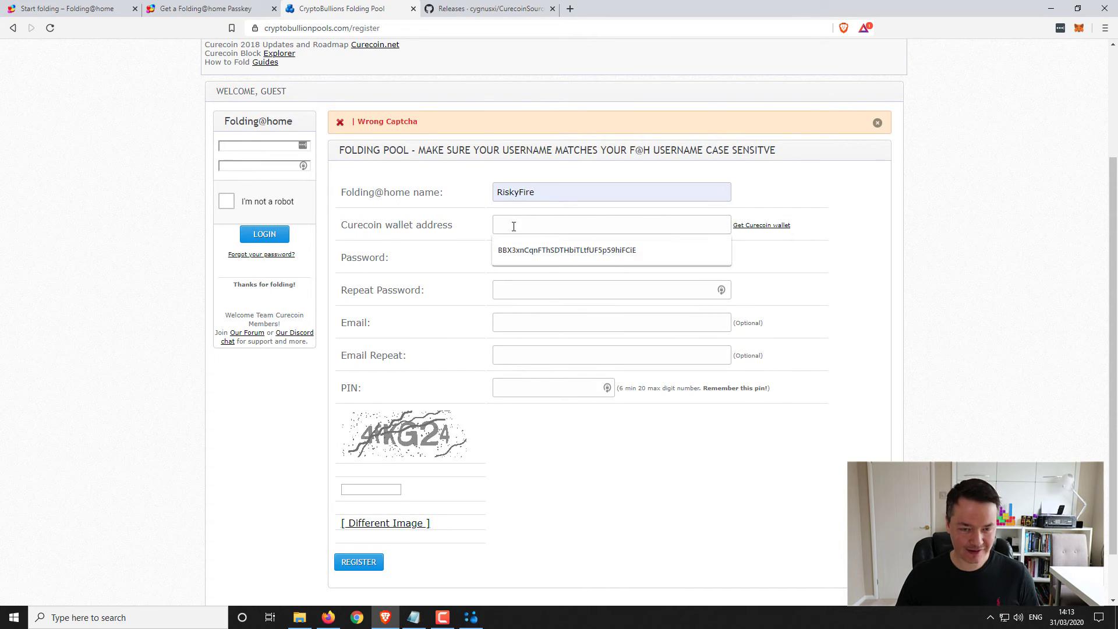
pyautogui.click(524, 250)
pyautogui.click(502, 257)
pyautogui.write('••')
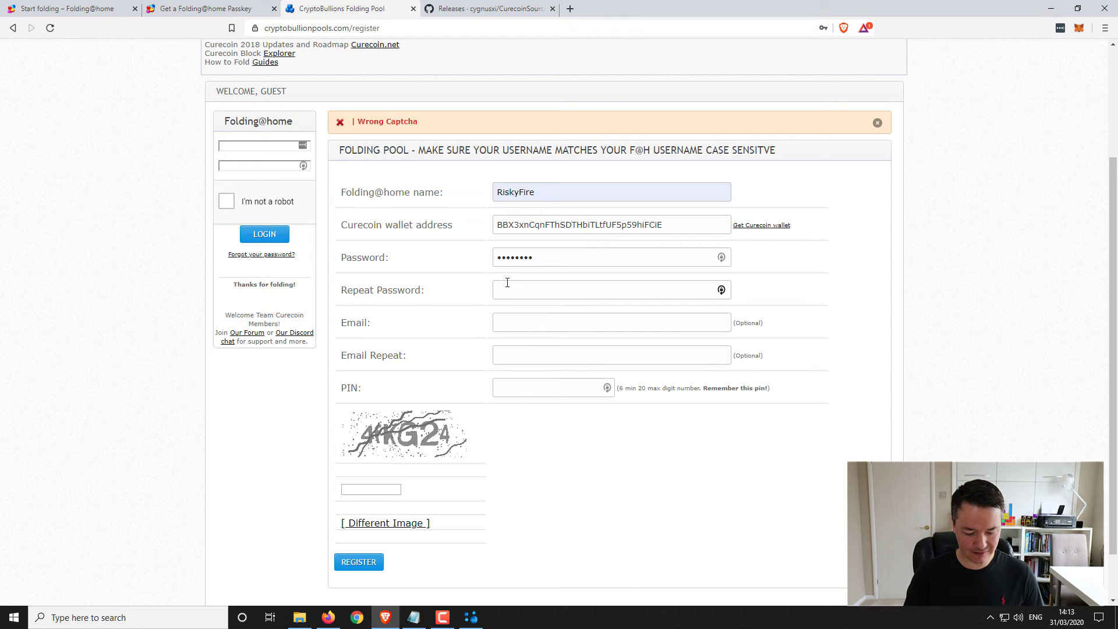
pyautogui.write('•••')
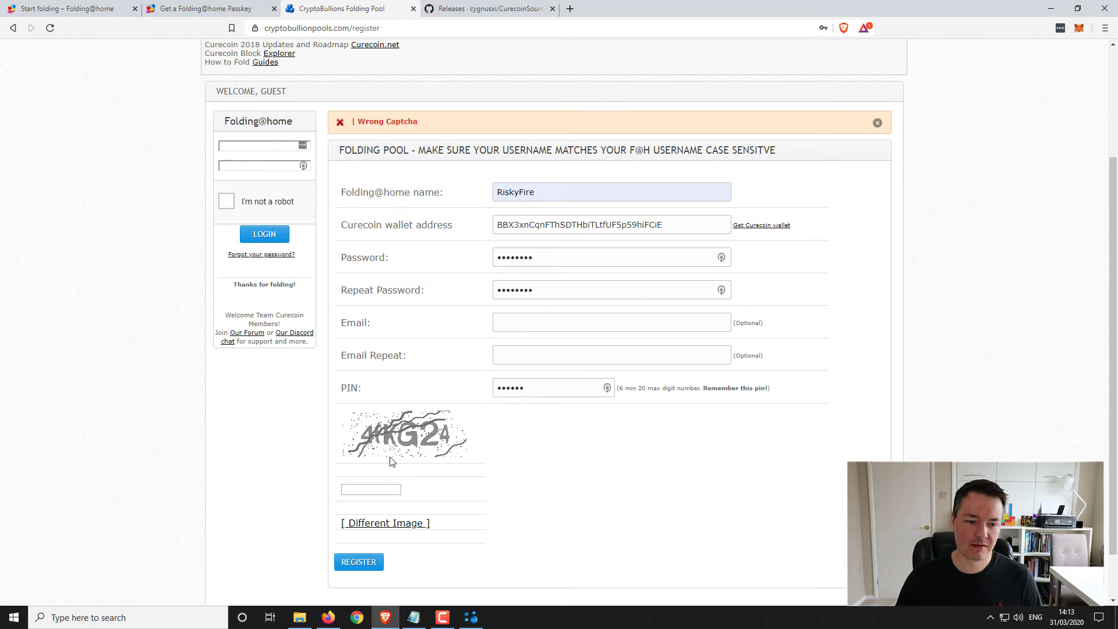
# - Type the image verification code and submit, creating the pool account
pyautogui.click(381, 489)
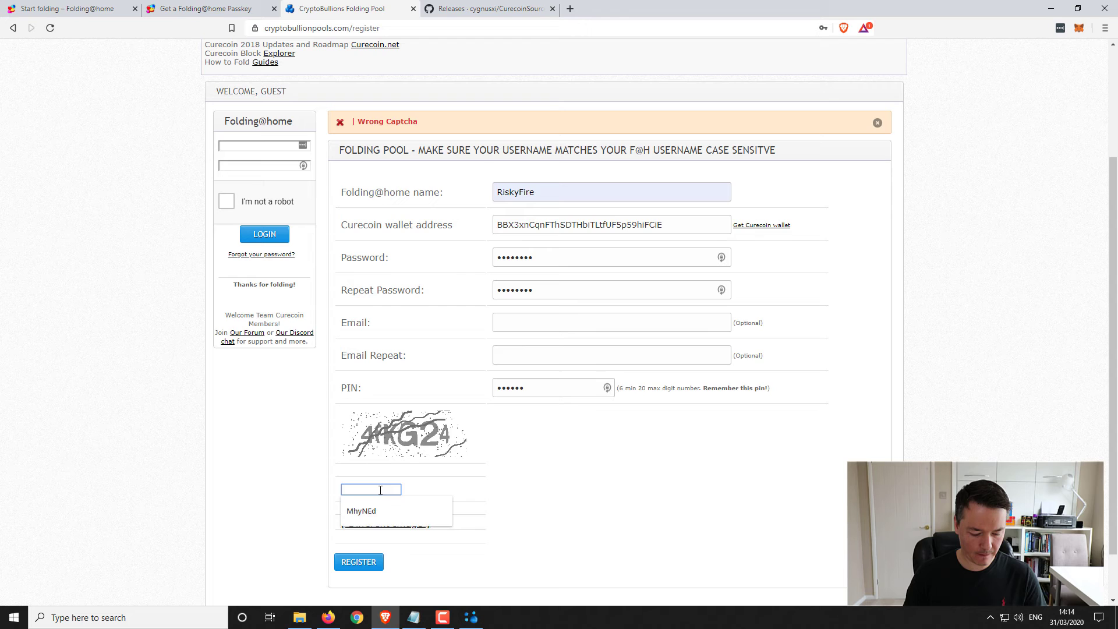
pyautogui.write('4fKG24')
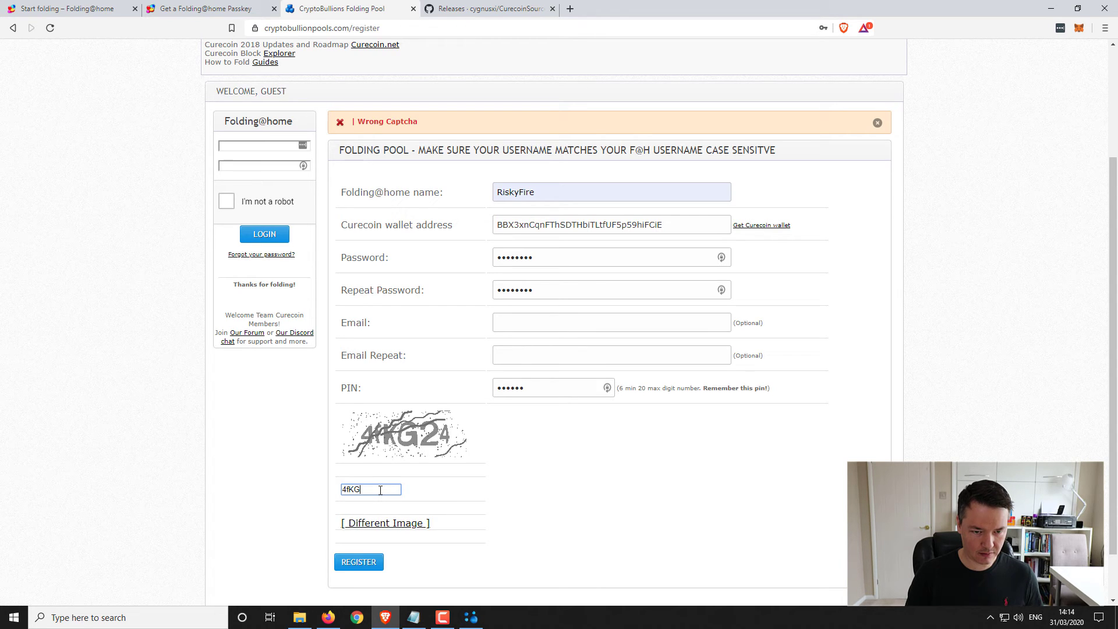
pyautogui.click(349, 561)
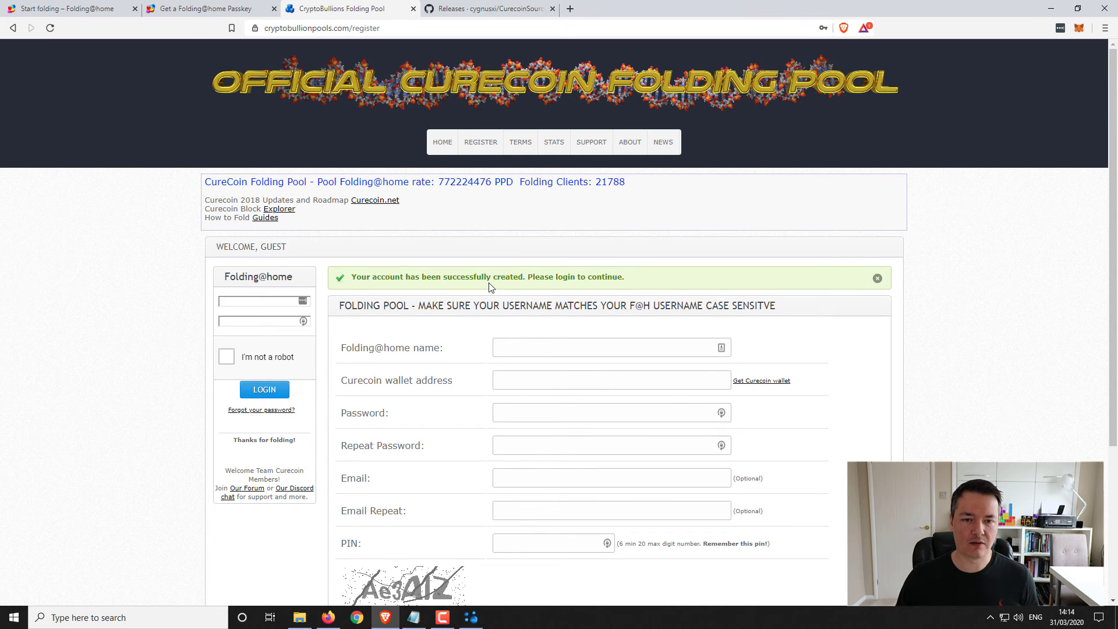
# - Enter the donor's user name and password in the pool login box
pyautogui.scroll(-2, 436, 279)
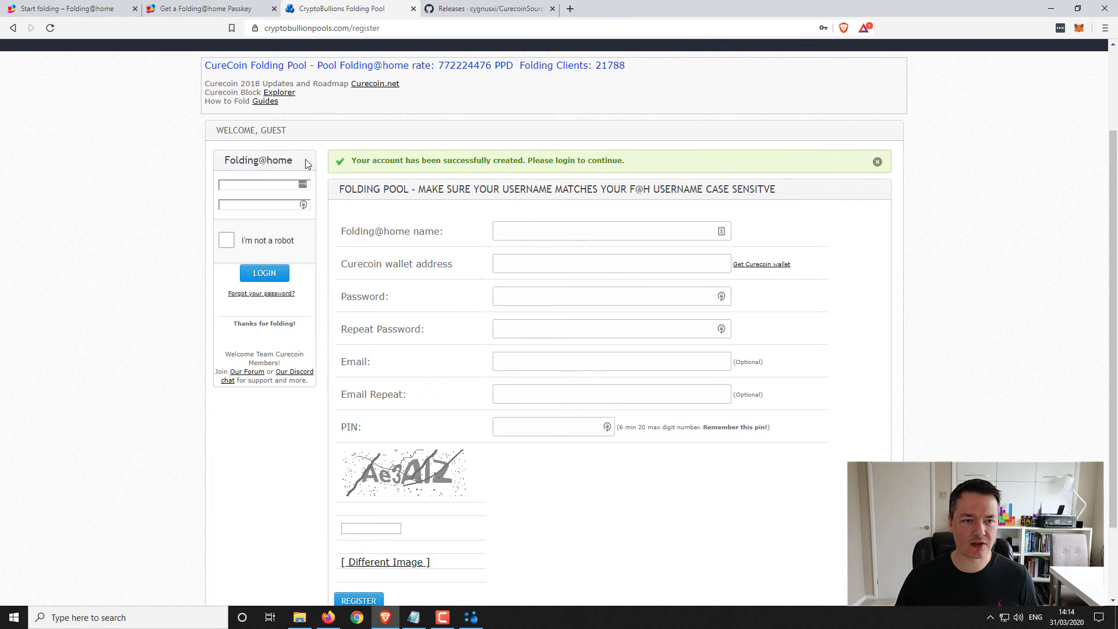
pyautogui.click(265, 184)
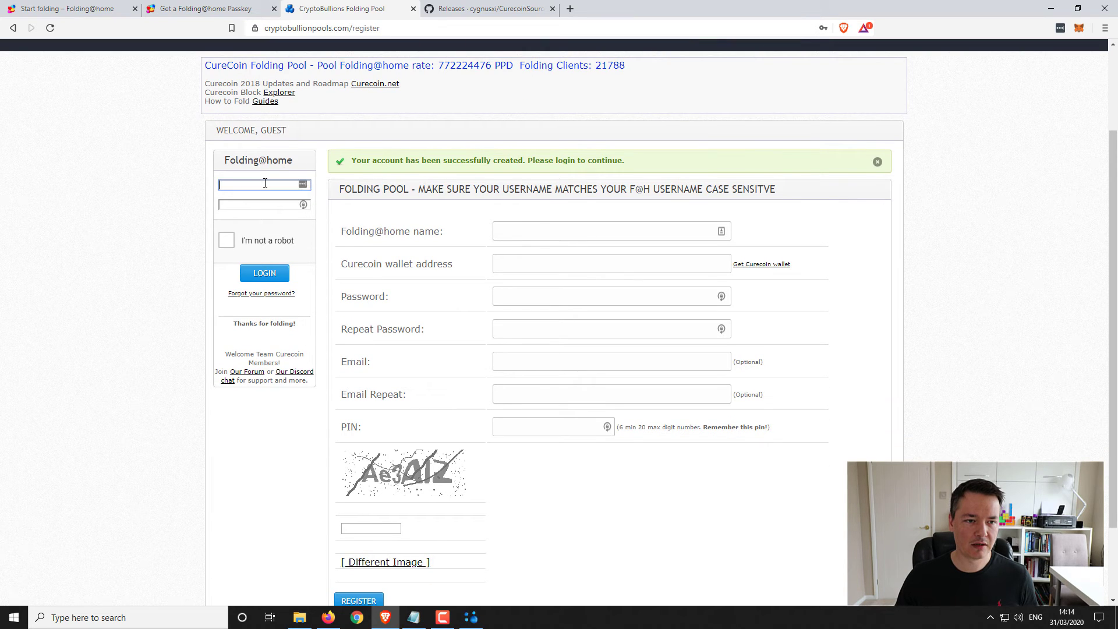
pyautogui.write('Risky')
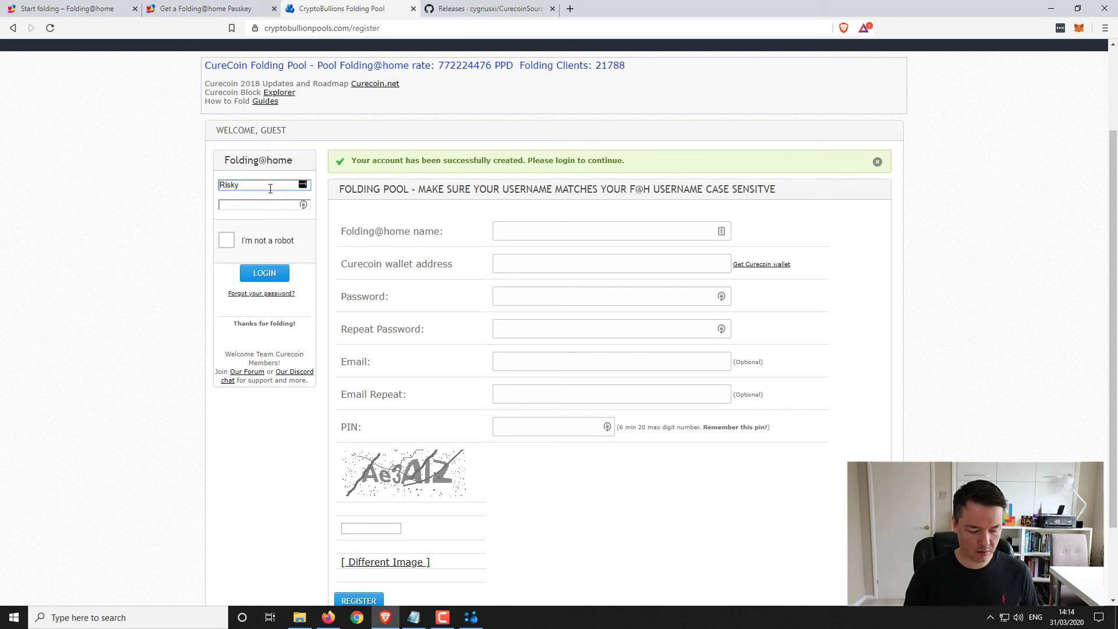
pyautogui.write('Fire')
pyautogui.click(261, 204)
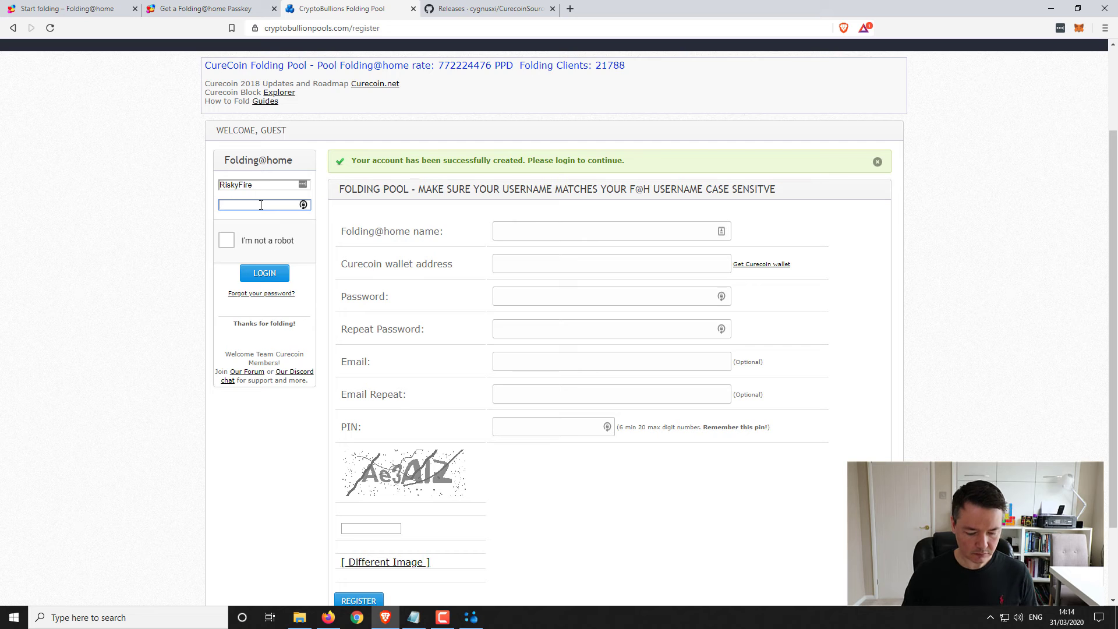
pyautogui.write('••••••••')
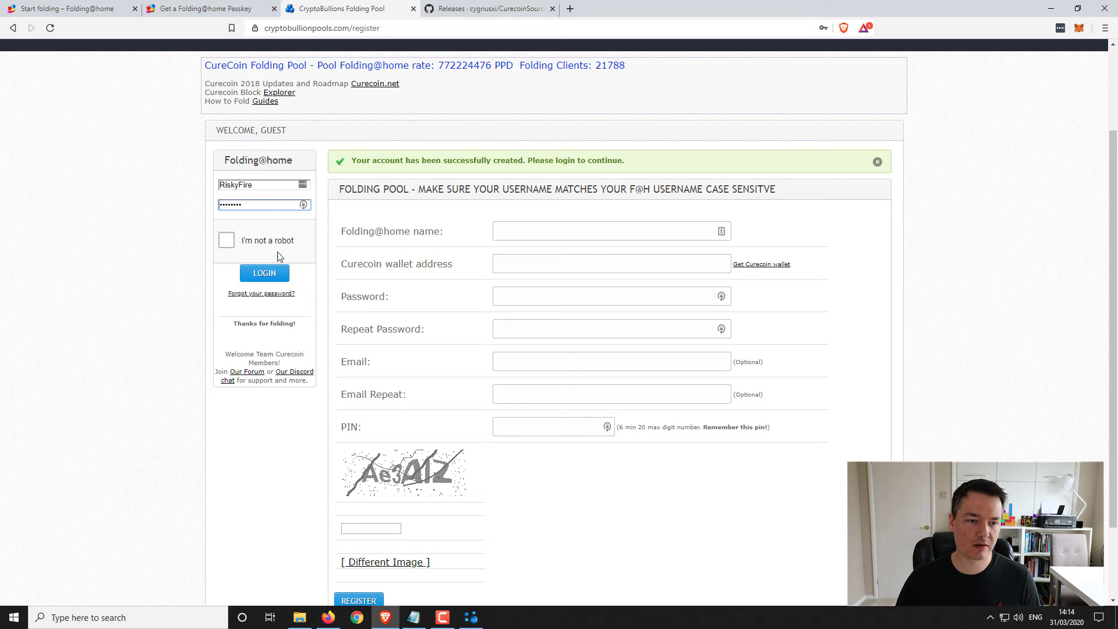
# - Pass the robot check by selecting the crosswalk and traffic-light image squares
pyautogui.click(228, 245)
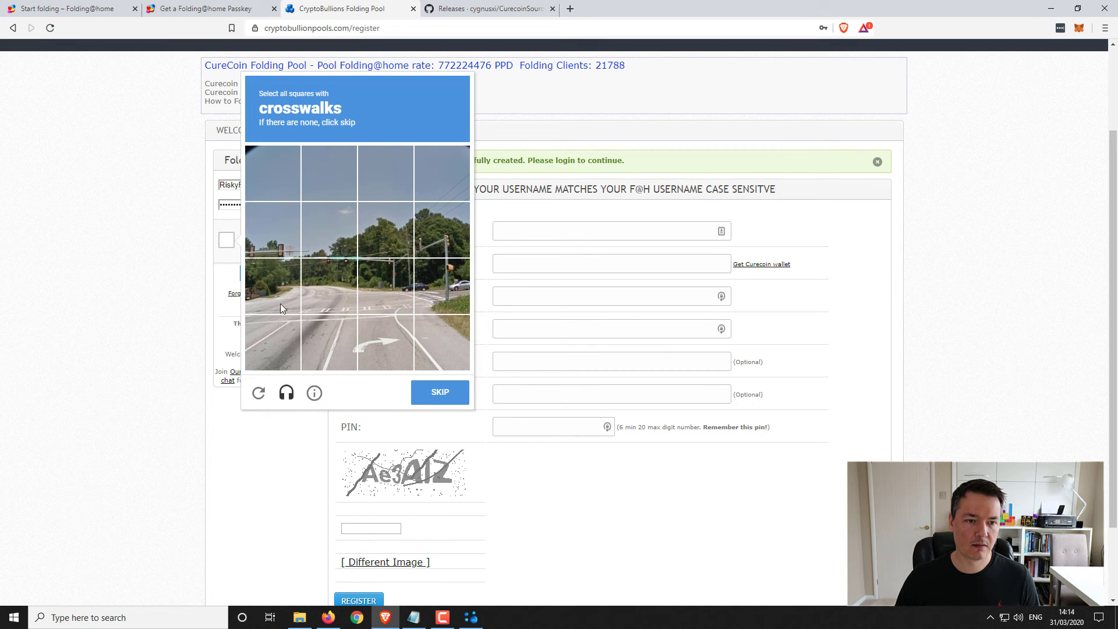
pyautogui.click(281, 302)
pyautogui.click(319, 308)
pyautogui.click(375, 295)
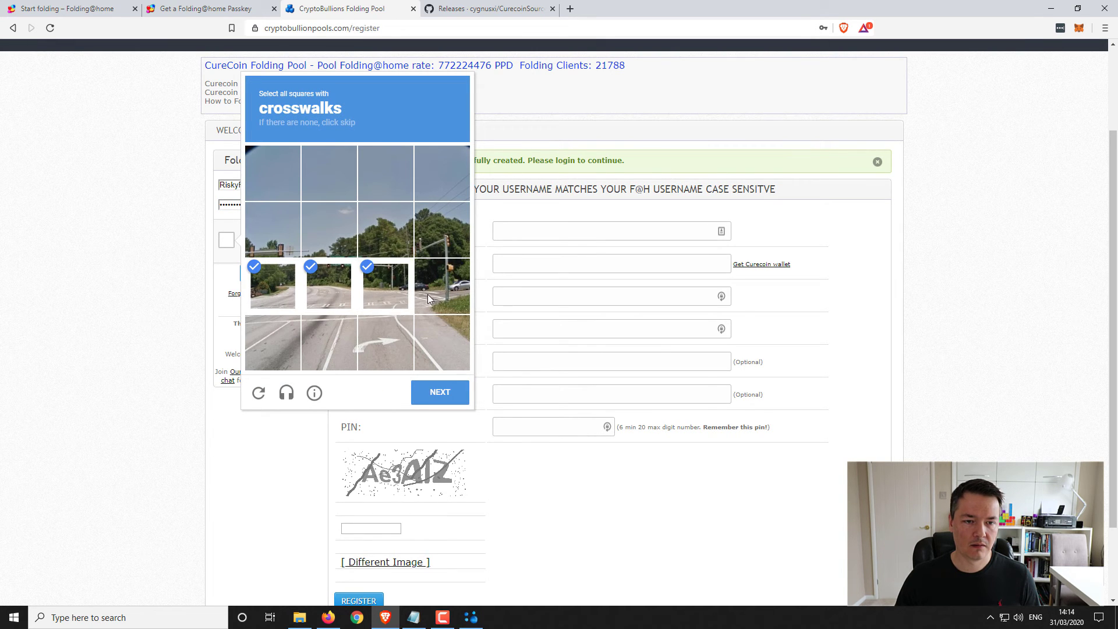
pyautogui.click(441, 391)
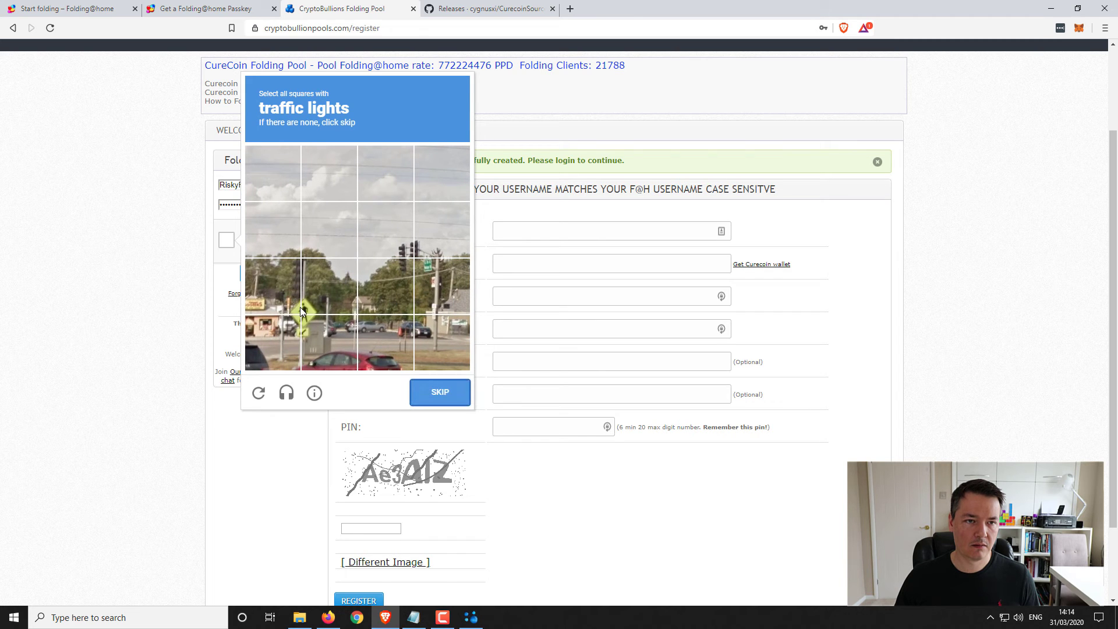
pyautogui.click(390, 282)
pyautogui.click(385, 232)
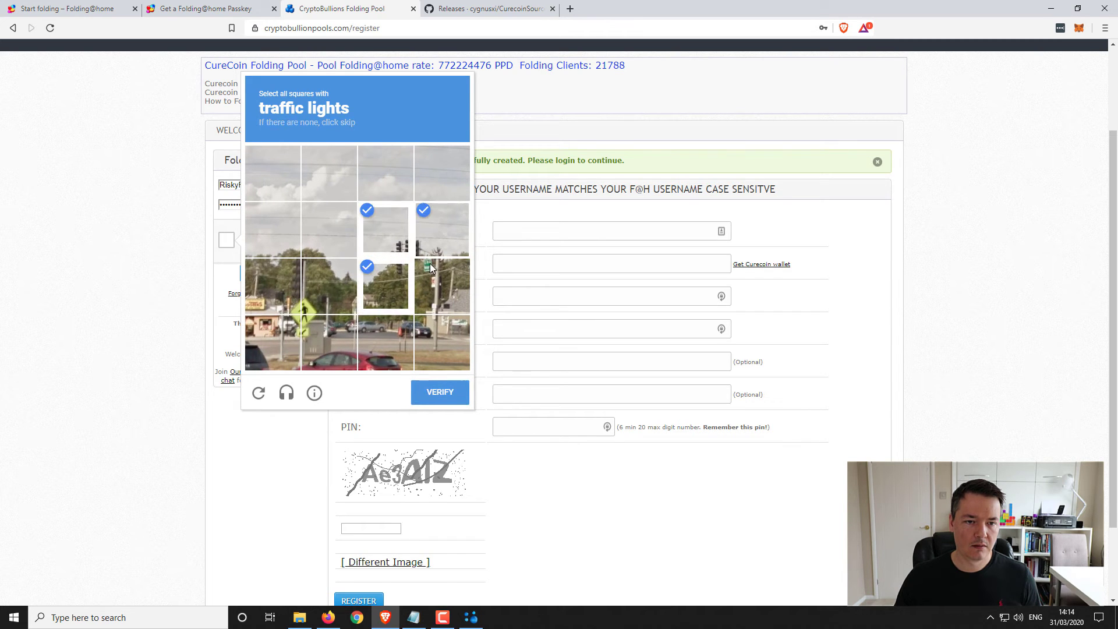
pyautogui.click(441, 232)
pyautogui.click(438, 392)
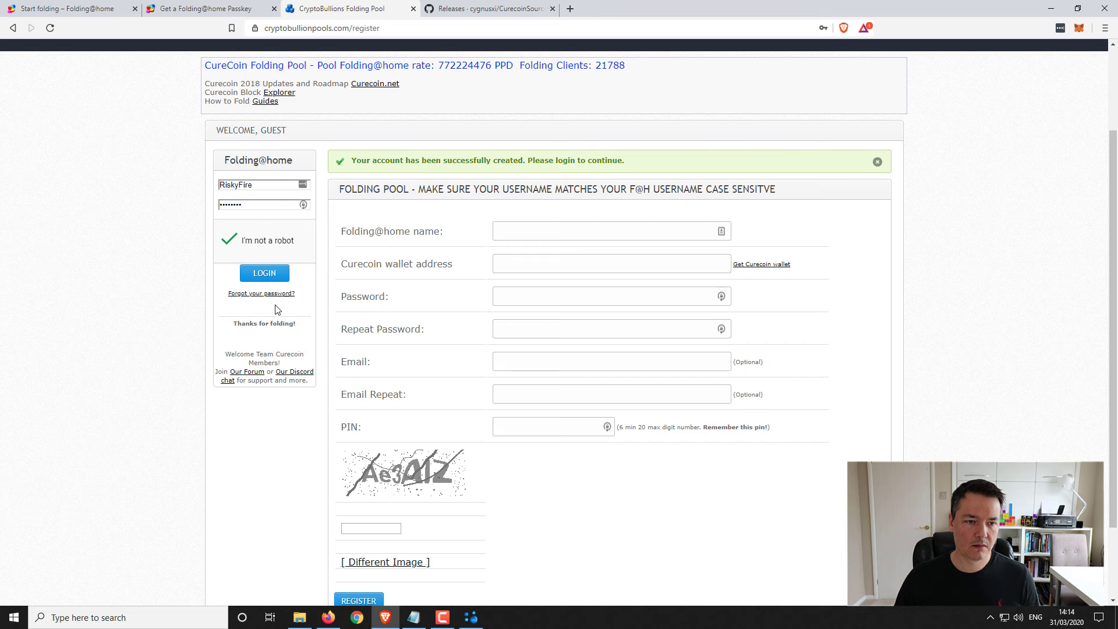
# - Log in to the pool, let the browser save the password, and look through the News page
pyautogui.click(266, 274)
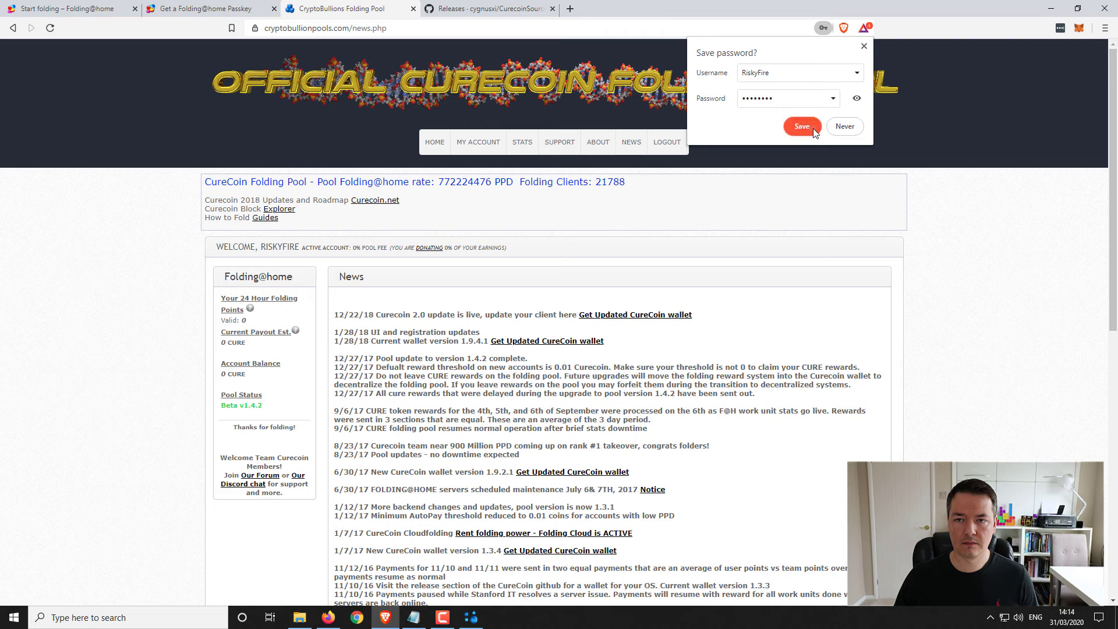
pyautogui.click(813, 128)
pyautogui.scroll(-3, 739, 266)
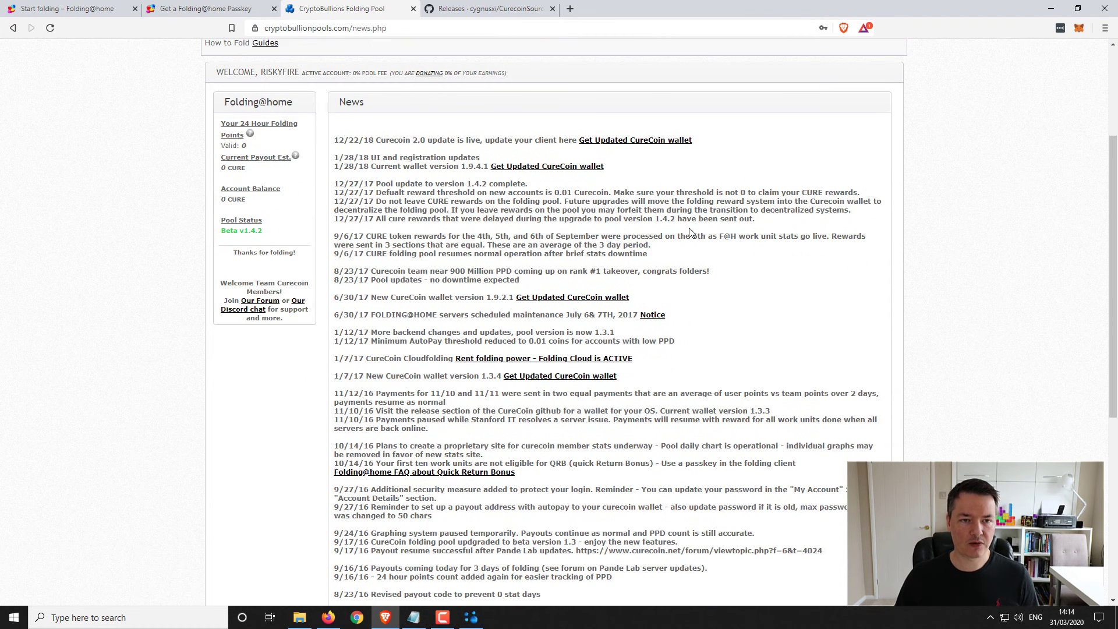
pyautogui.scroll(1, 669, 215)
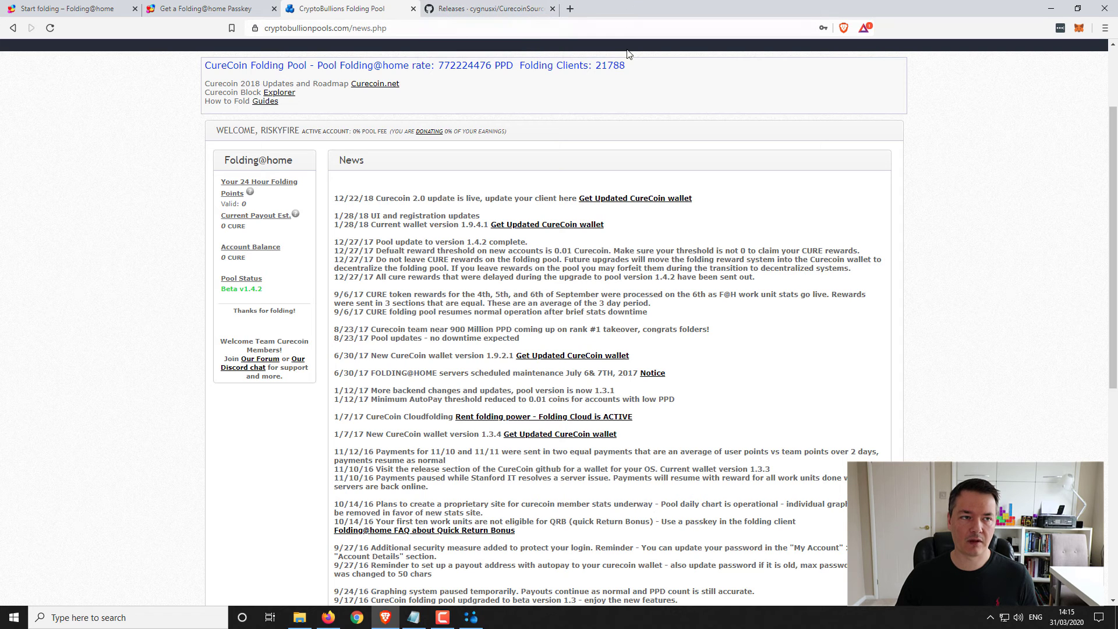
# - Bring back Folding@home Web Control and show the hidden tray icons to reach FAHControl
pyautogui.click(1051, 8)
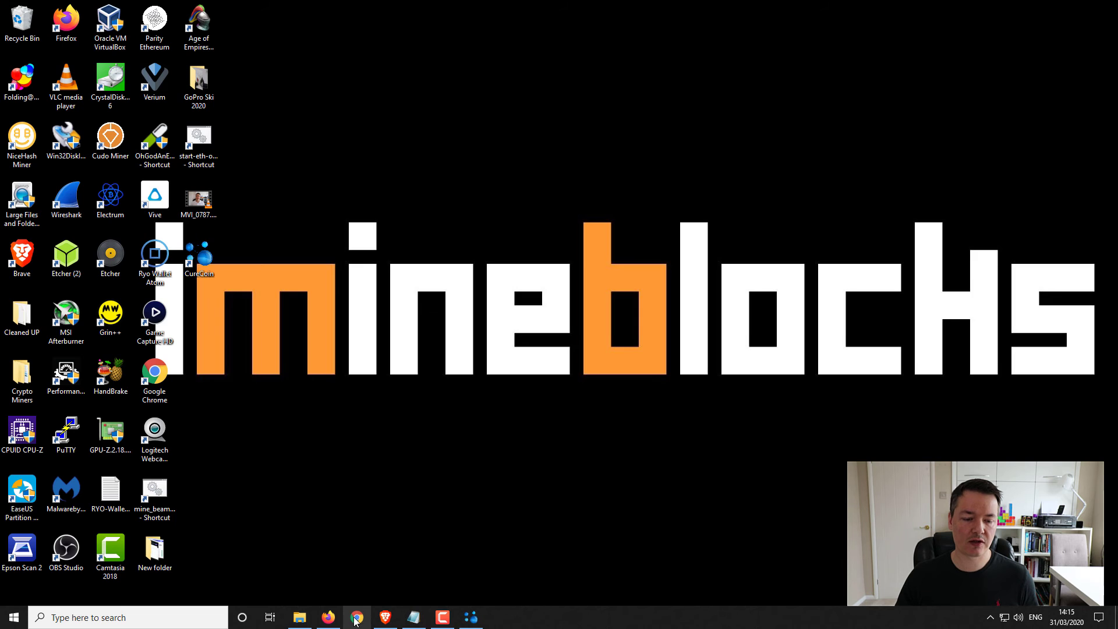
pyautogui.click(329, 619)
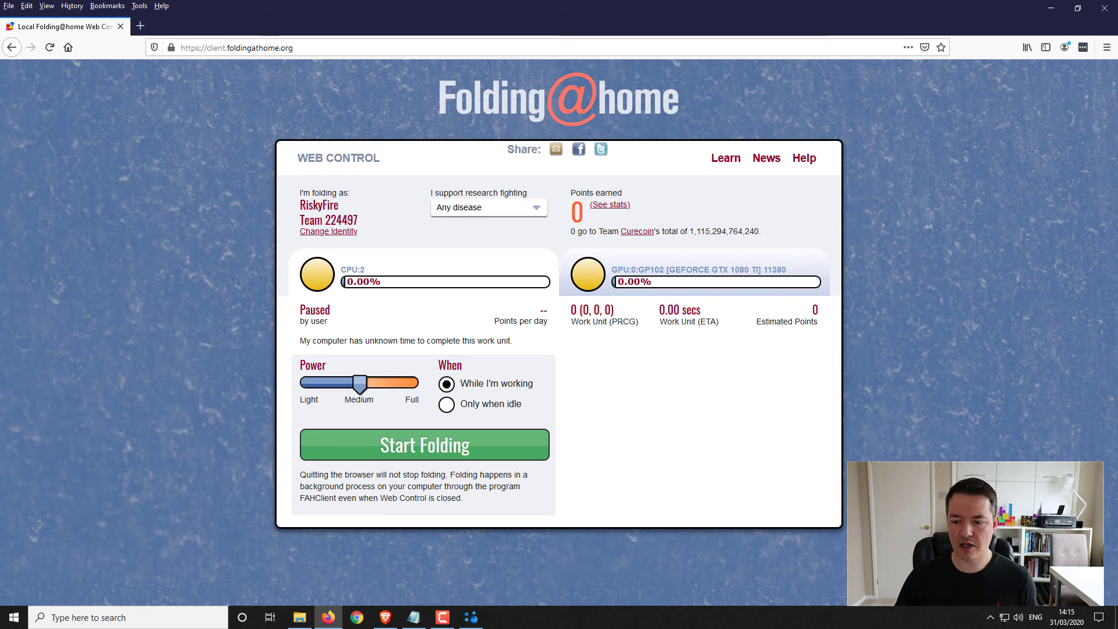
pyautogui.click(990, 617)
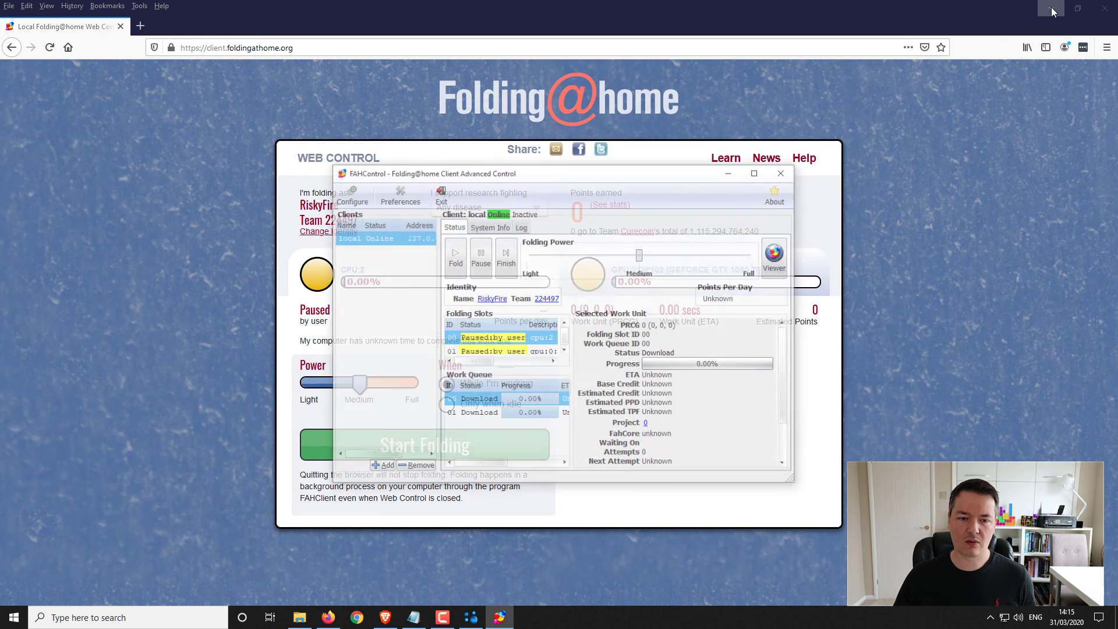
# - Maximise FAHControl, widen and heighten the Folding Slots table, and inspect the GPU and CPU slots
pyautogui.click(1051, 8)
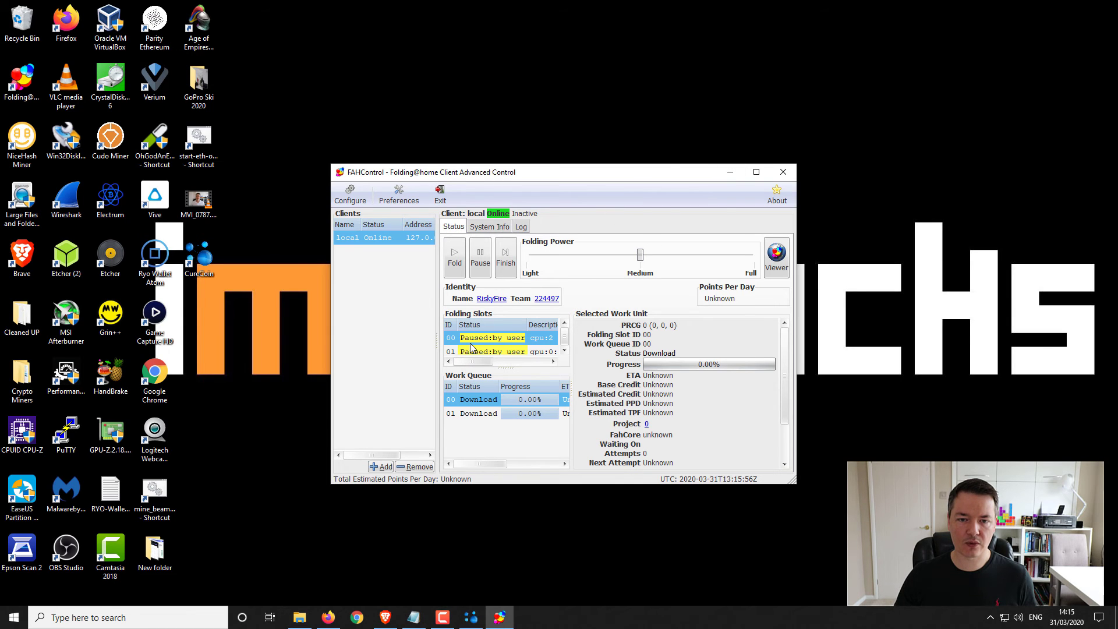
pyautogui.click(756, 172)
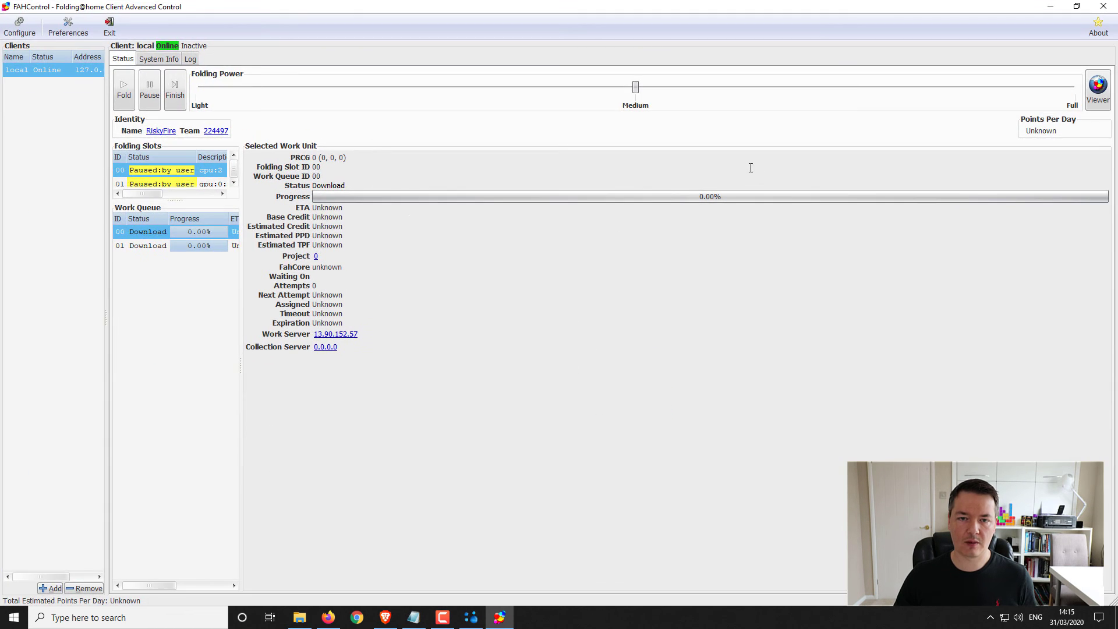
pyautogui.moveTo(241, 197); pyautogui.dragTo(367, 197)
pyautogui.moveTo(237, 201); pyautogui.dragTo(236, 230)
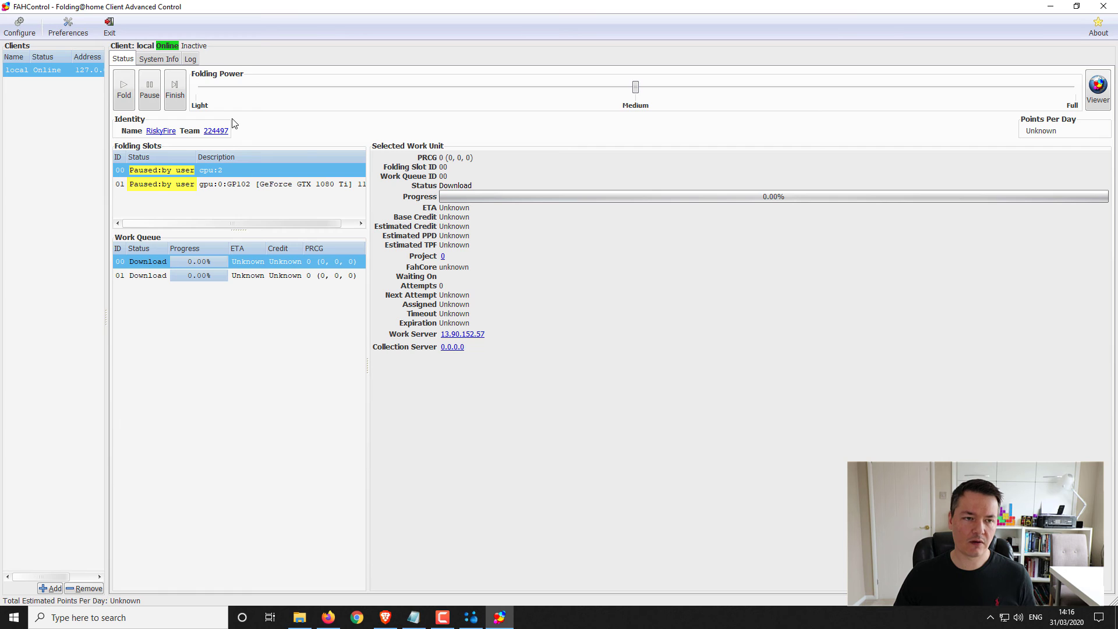
pyautogui.click(311, 185)
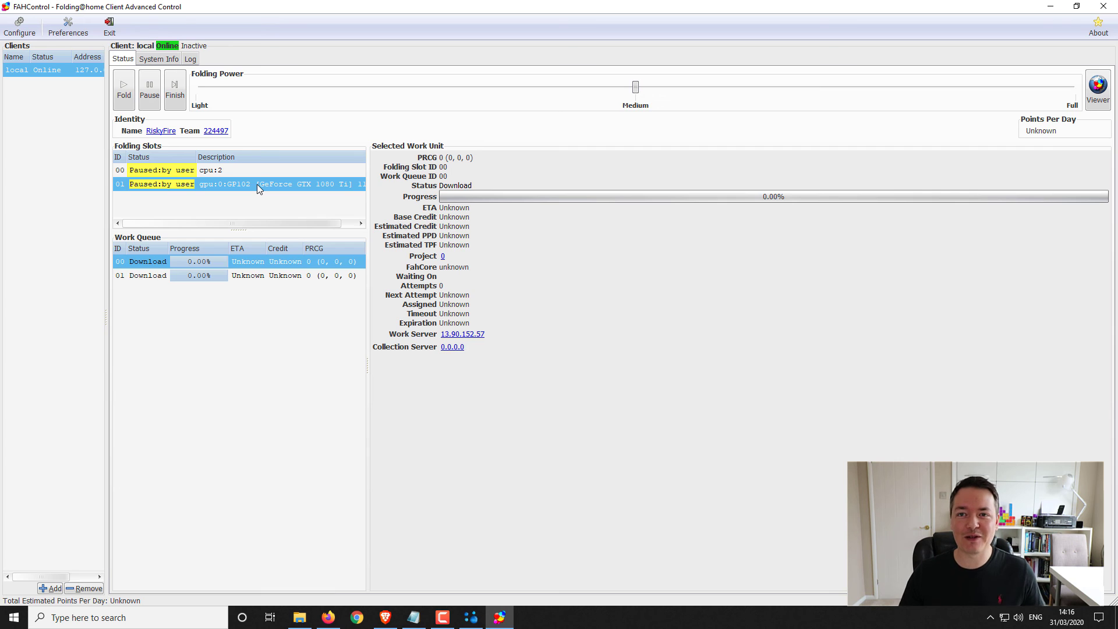
pyautogui.click(225, 170)
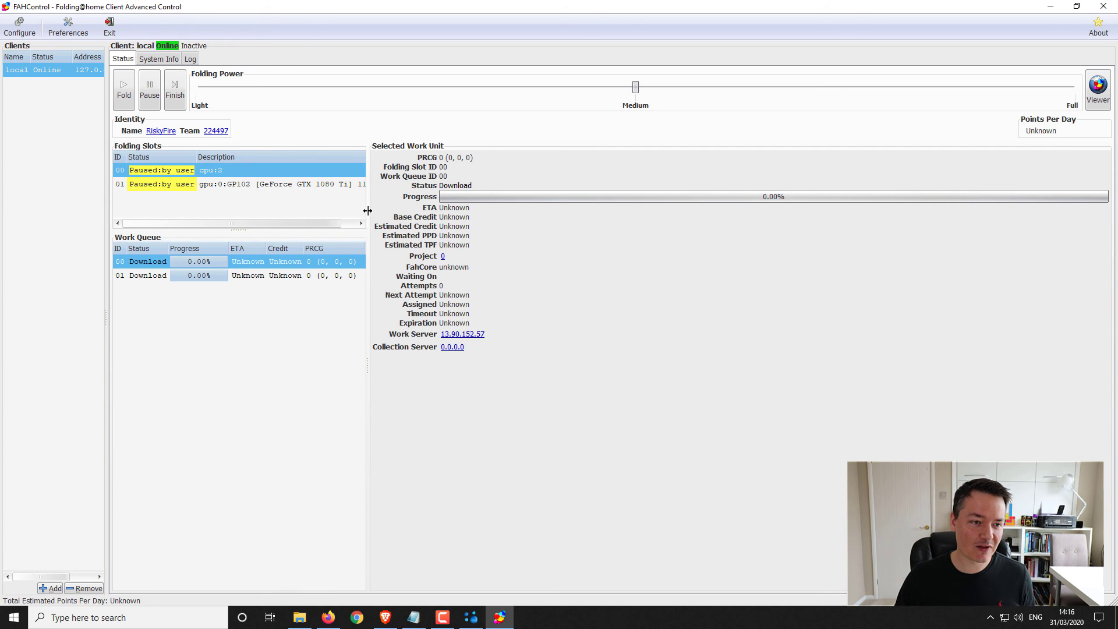
# - Start folding so the CPU and GeForce GTX 1080 Ti slots become Ready
pyautogui.click(128, 93)
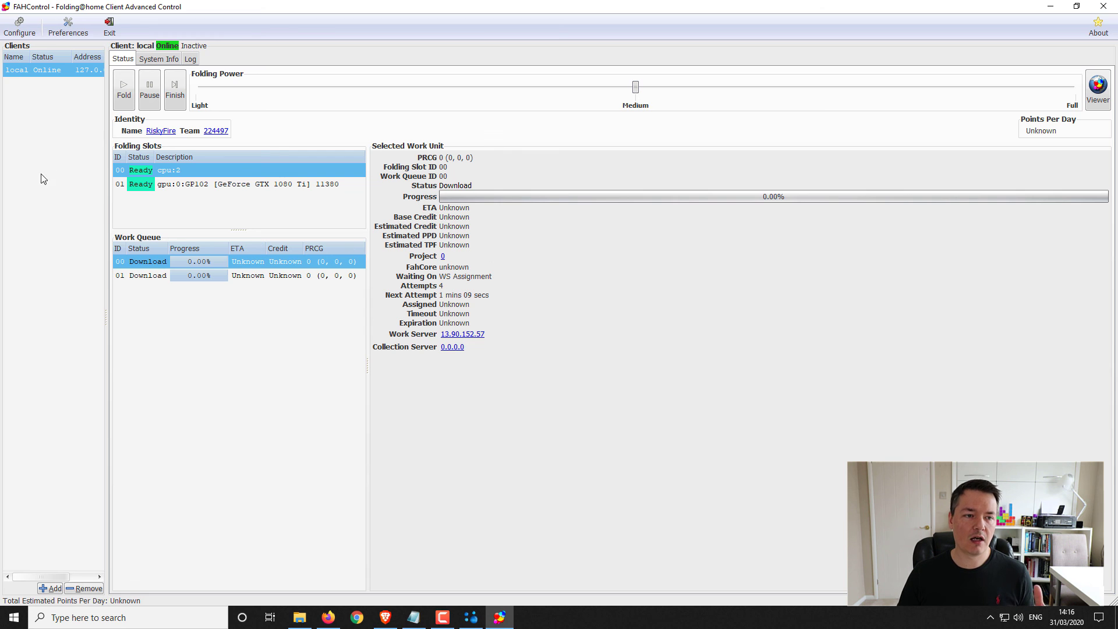
# - With the GPU slot selected, view the client preferences and close them unchanged
pyautogui.click(169, 184)
pyautogui.click(68, 27)
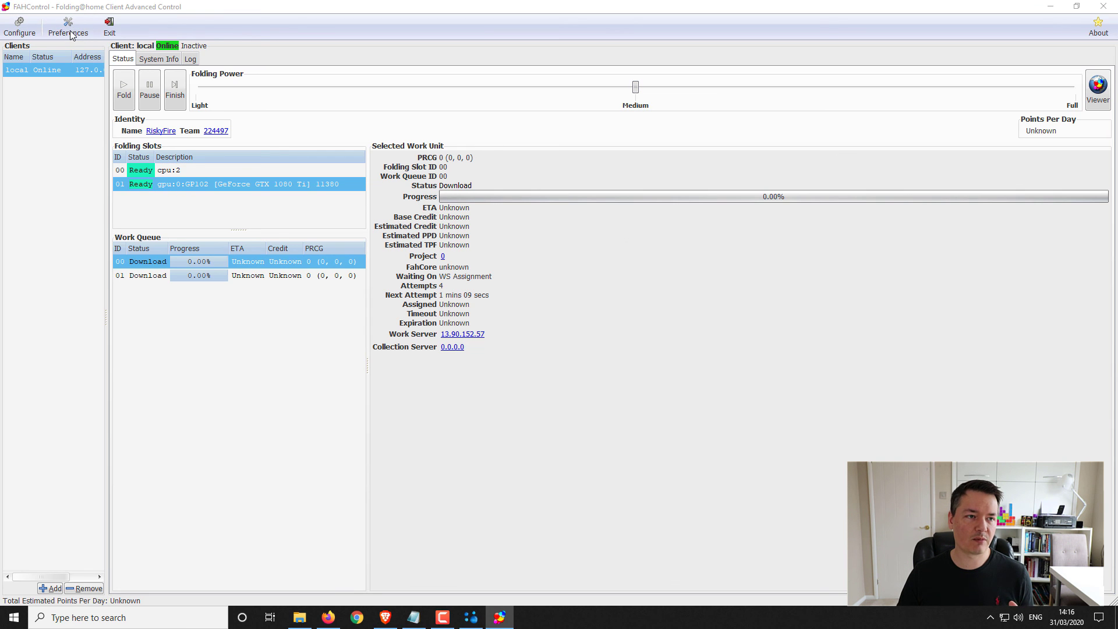
pyautogui.click(653, 403)
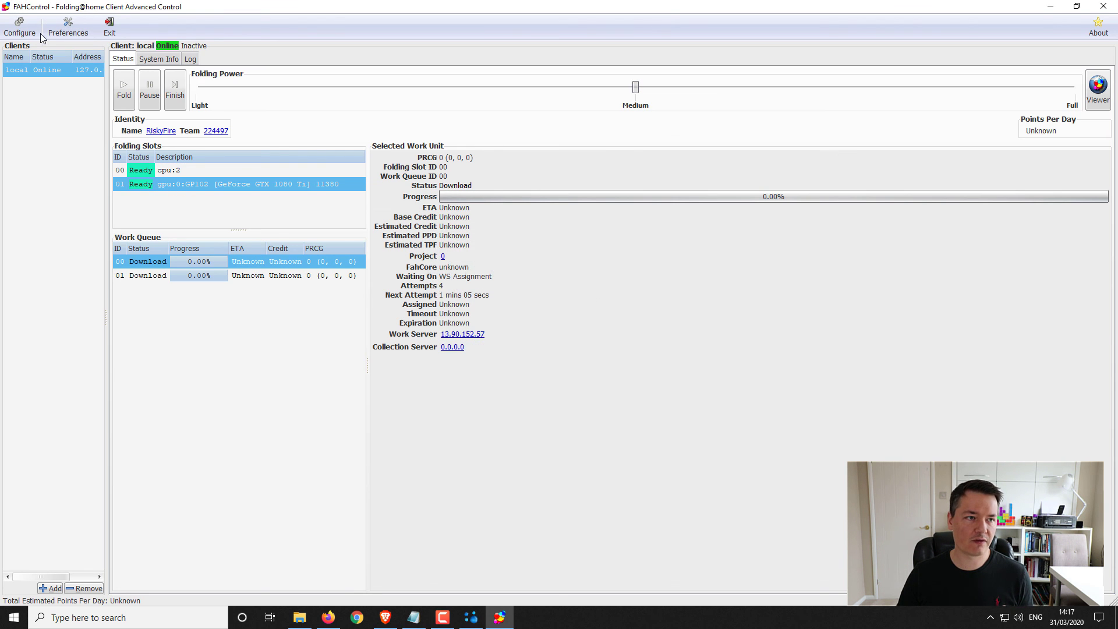
# - Inspect the cpu and gpu slots in Configure without changes, then minimise FAHControl
pyautogui.click(26, 28)
pyautogui.click(451, 191)
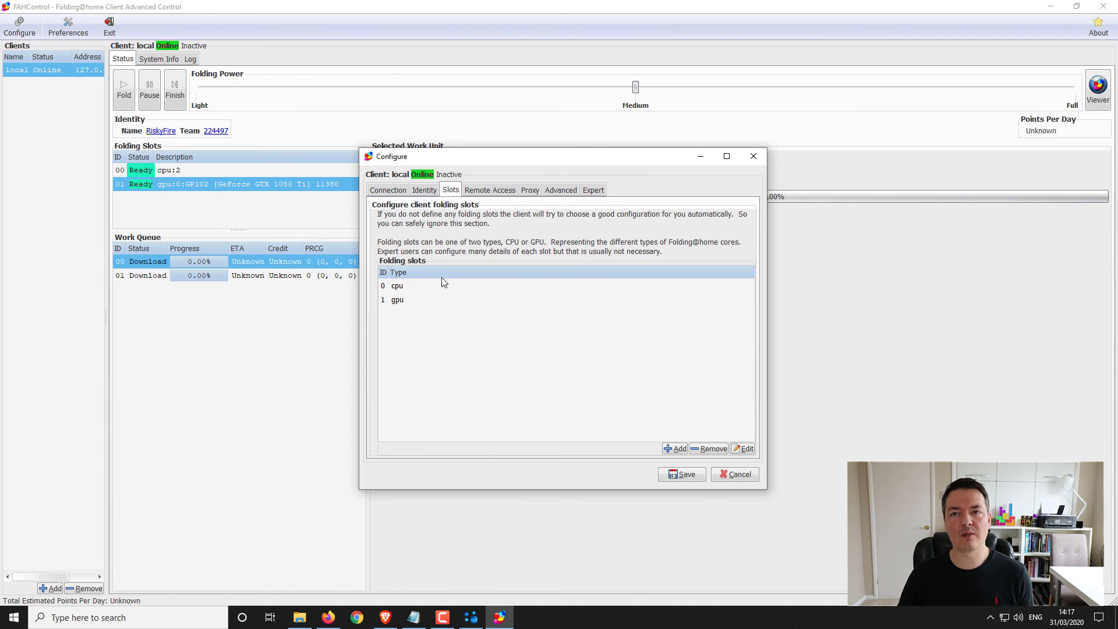
pyautogui.click(742, 474)
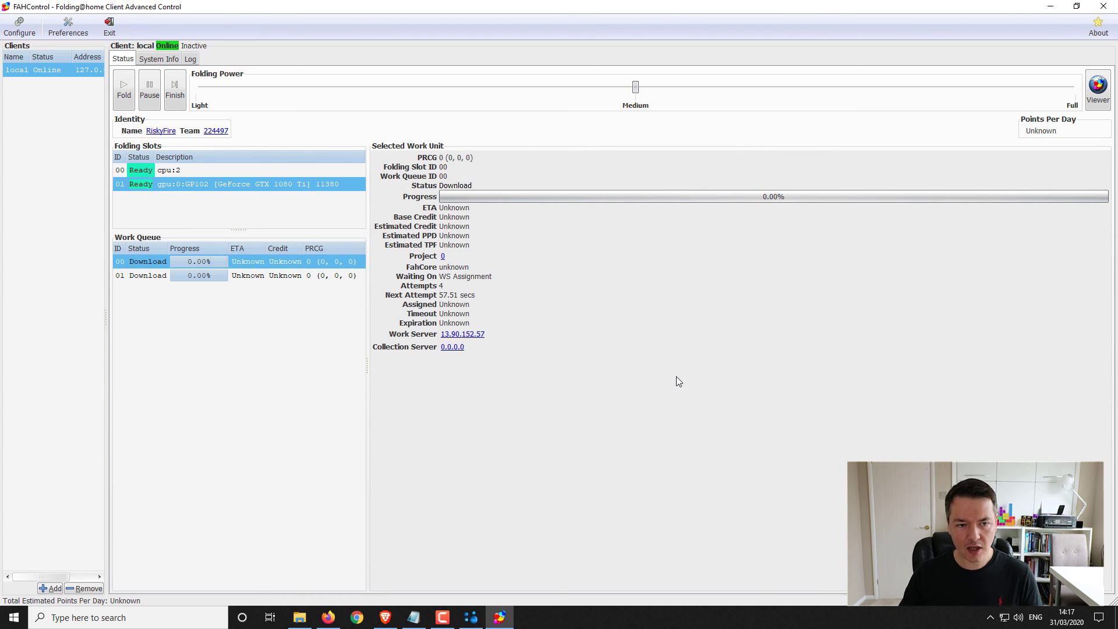
pyautogui.click(1050, 7)
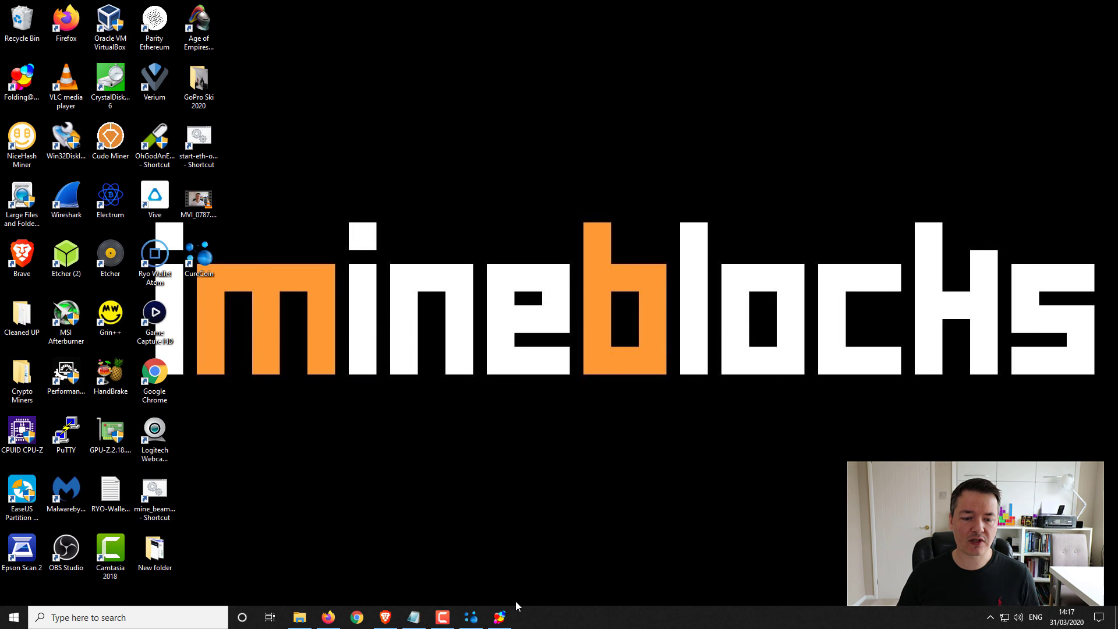
pyautogui.moveTo(471, 616)
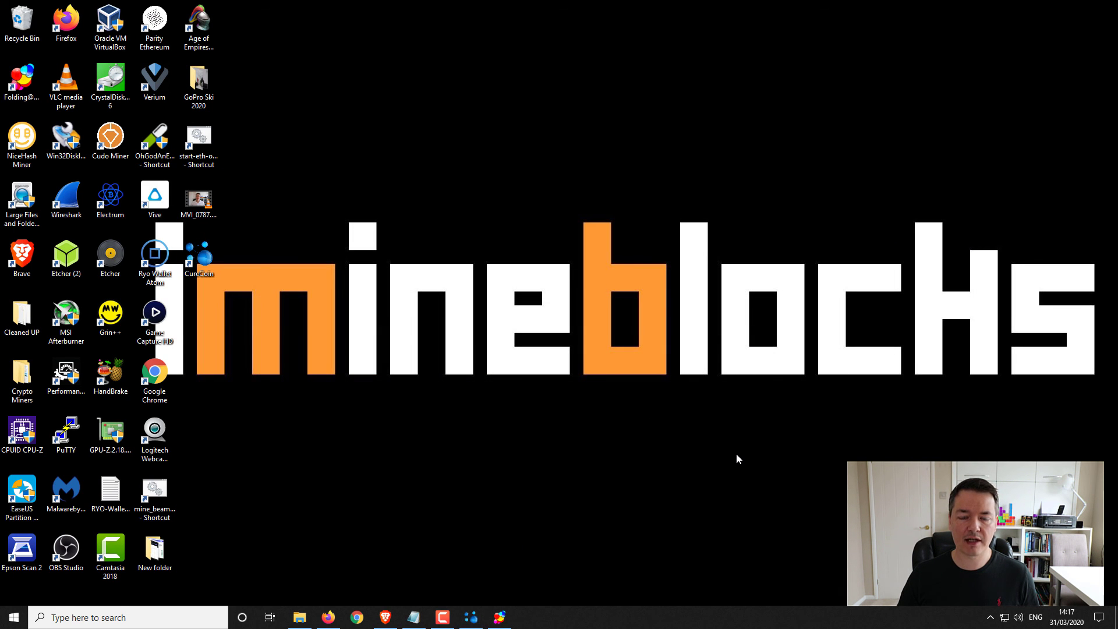